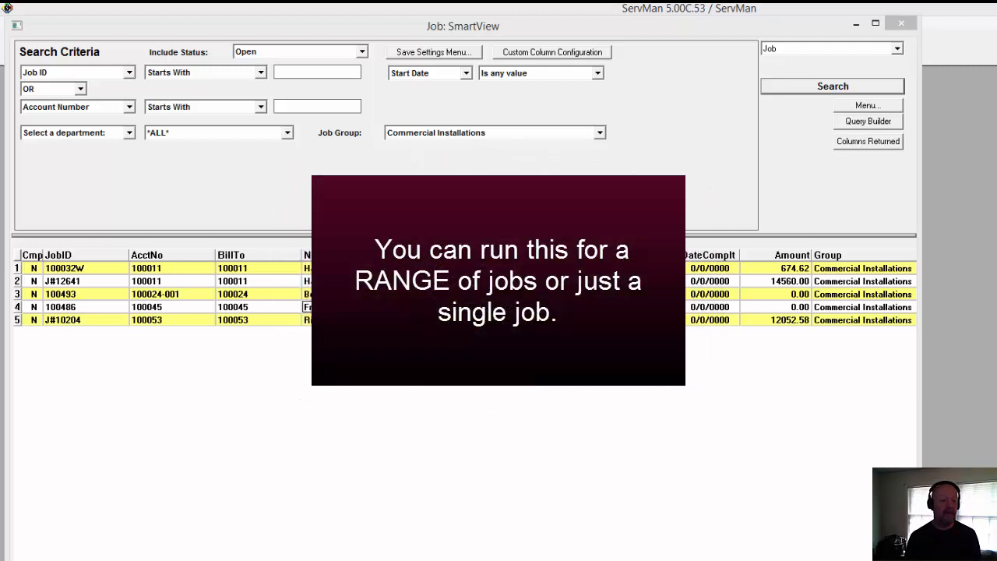
# Open the TEST POC Adjustment JOb record from the job list and bring up its POC Job Analysis Report
pyautogui.click(343, 307)
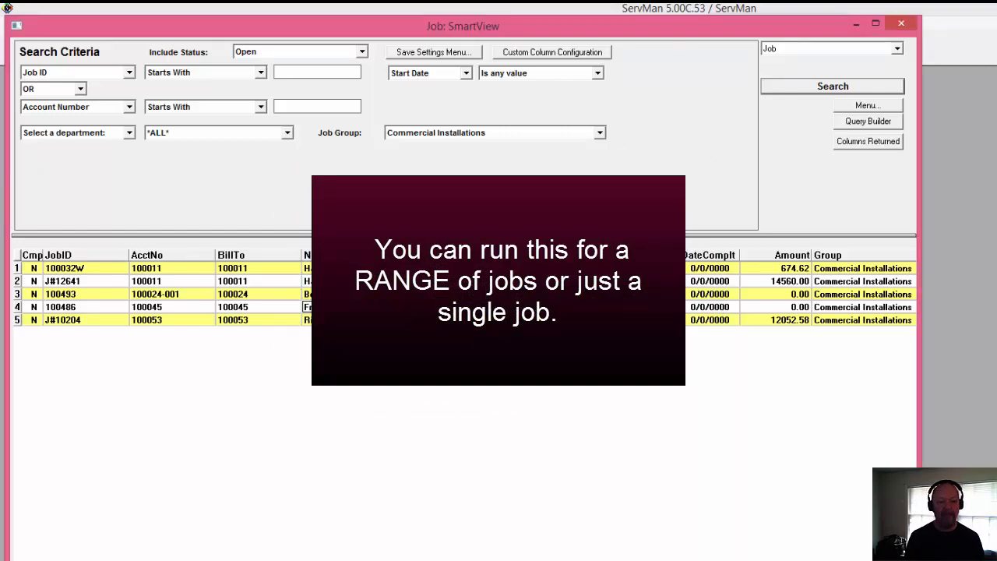
pyautogui.doubleClick(343, 307)
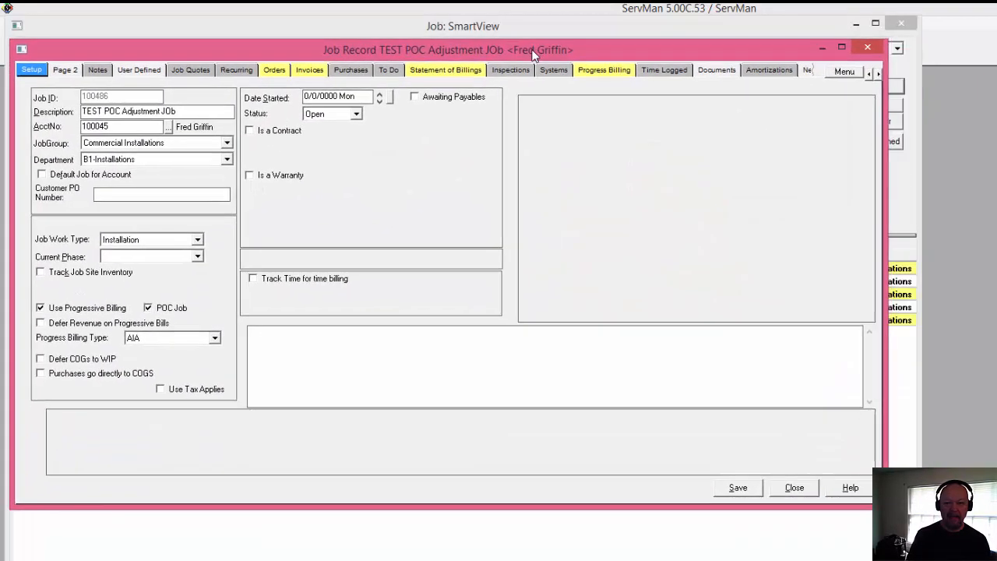
pyautogui.click(842, 75)
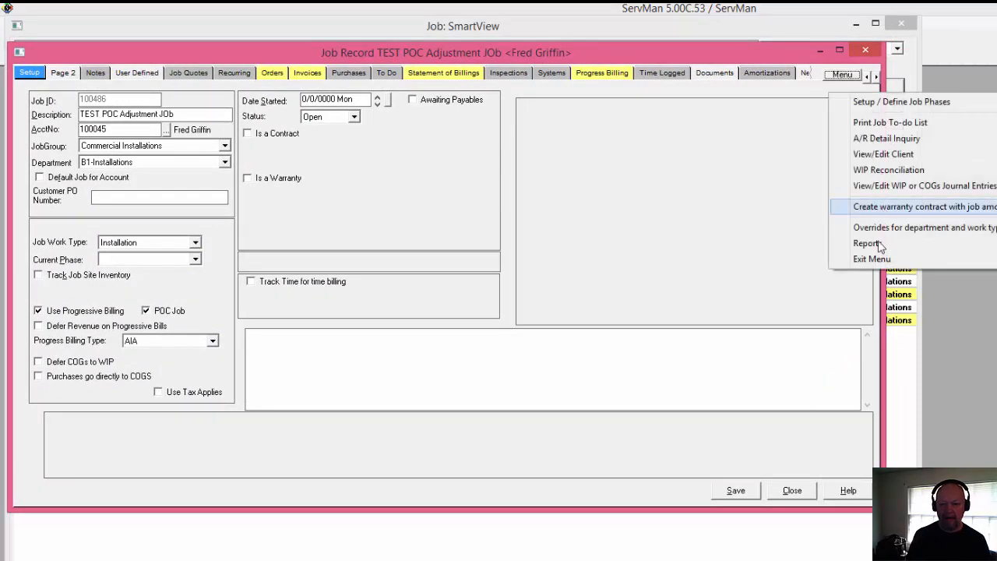
pyautogui.moveTo(880, 248)
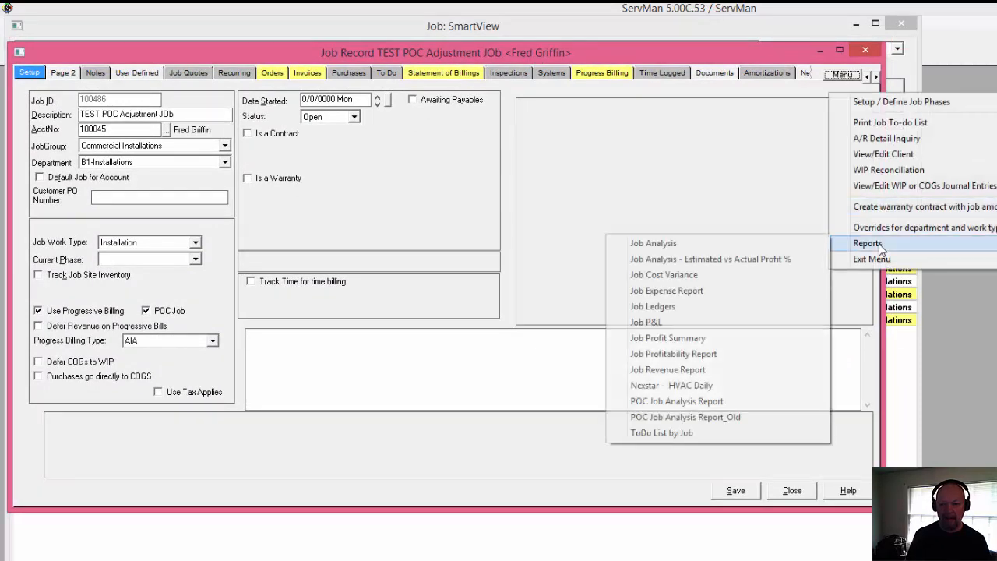
pyautogui.click(665, 403)
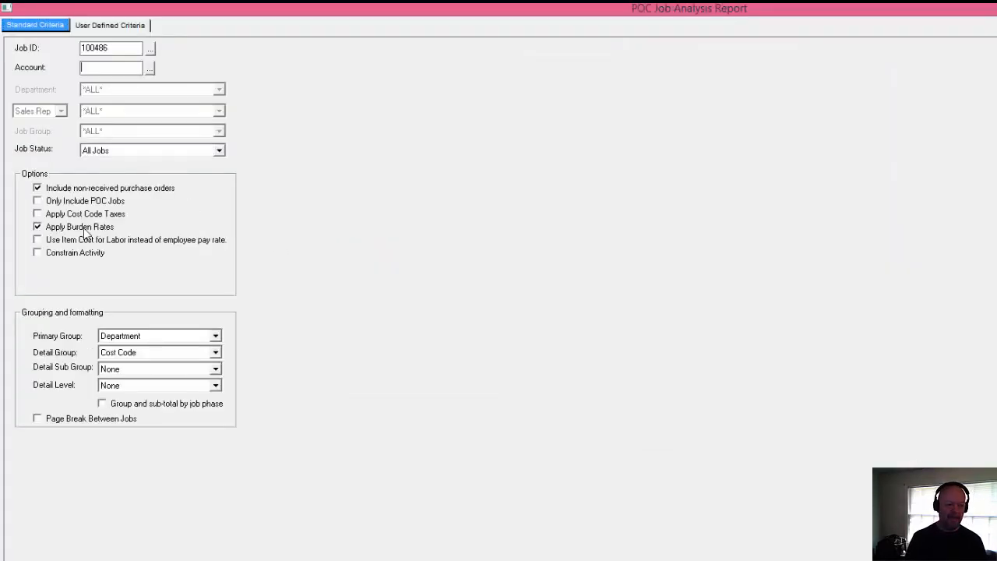
# Limit the report to POC jobs, clear the job ID and set the job status to All Open Jobs
pyautogui.click(75, 200)
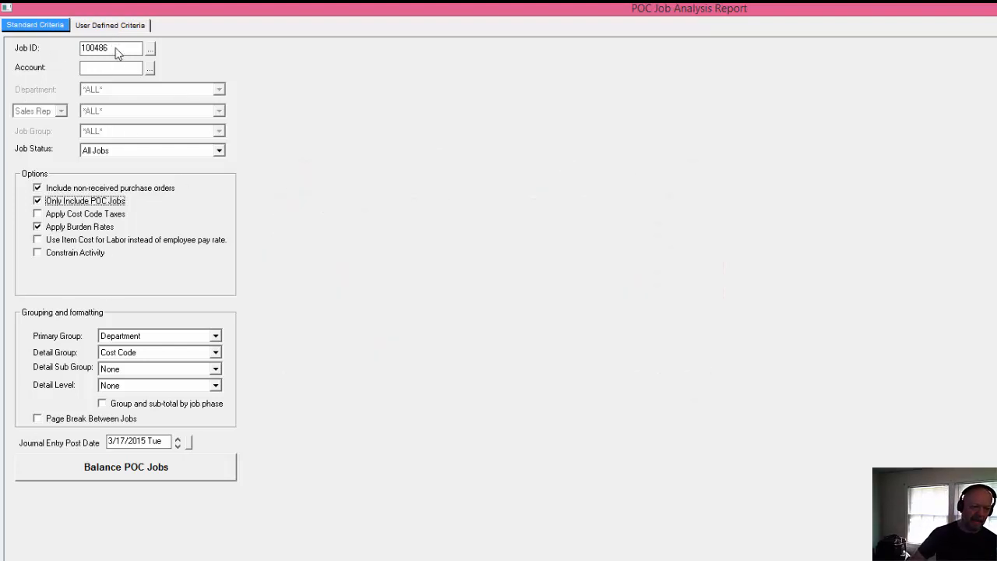
pyautogui.doubleClick(115, 52)
pyautogui.press('BackSpace')
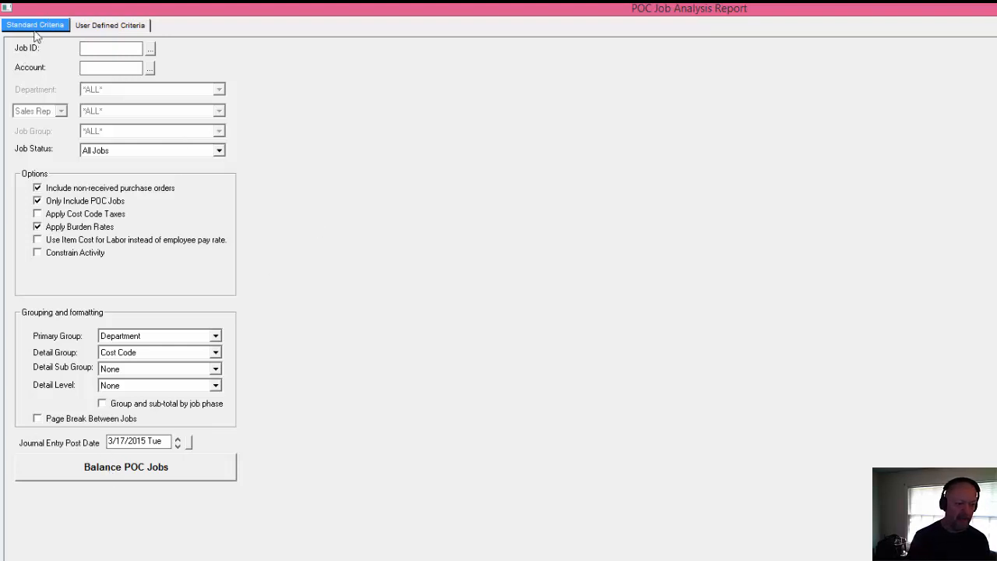
pyautogui.click(192, 151)
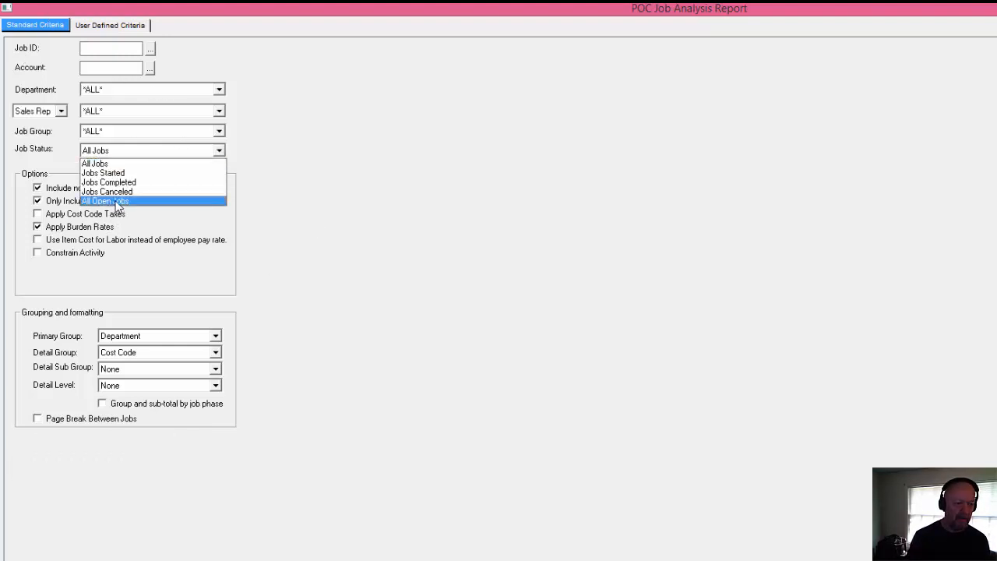
pyautogui.click(115, 202)
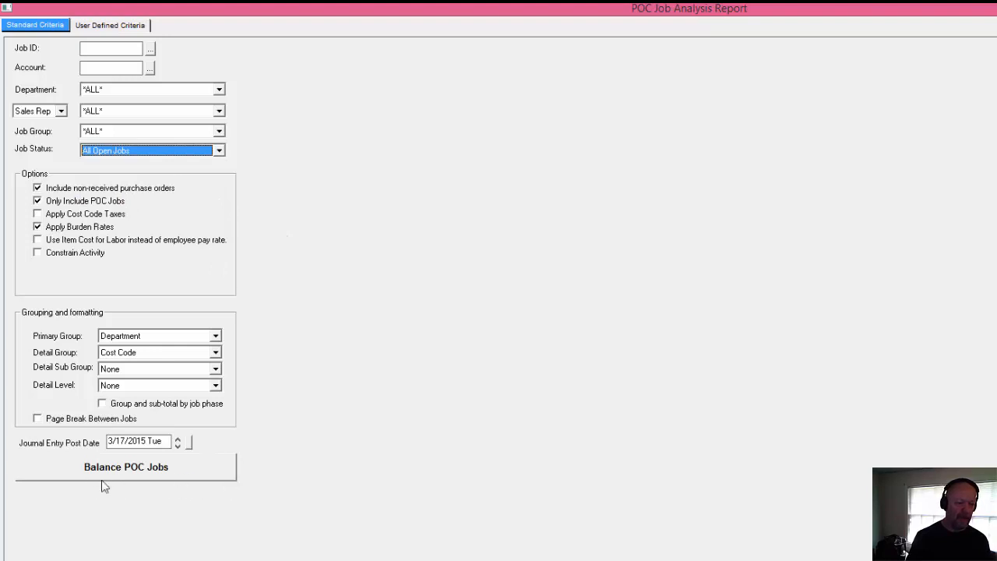
# Set the report's job status back to All Jobs and return to the job ID field
pyautogui.click(219, 149)
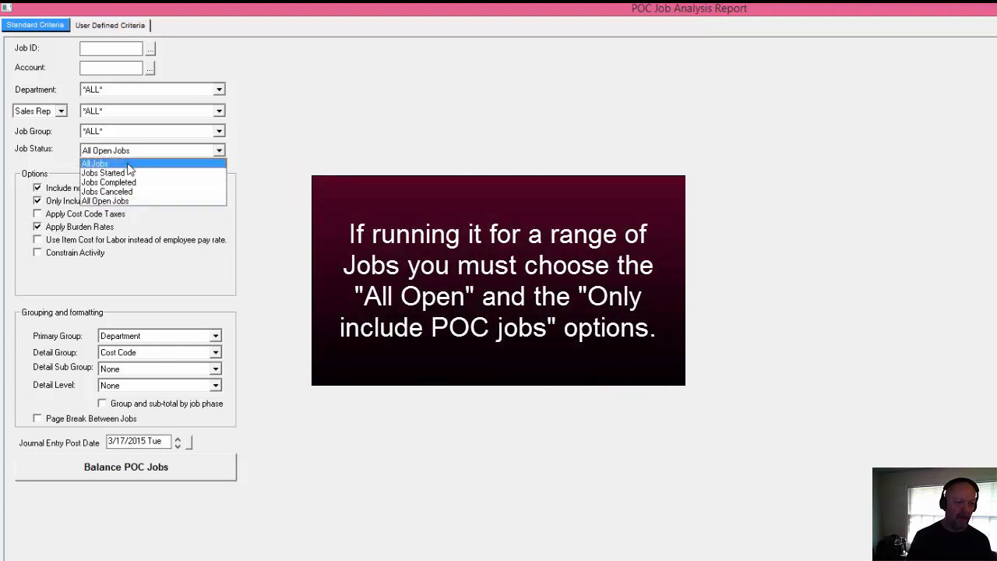
pyautogui.click(128, 164)
pyautogui.click(108, 46)
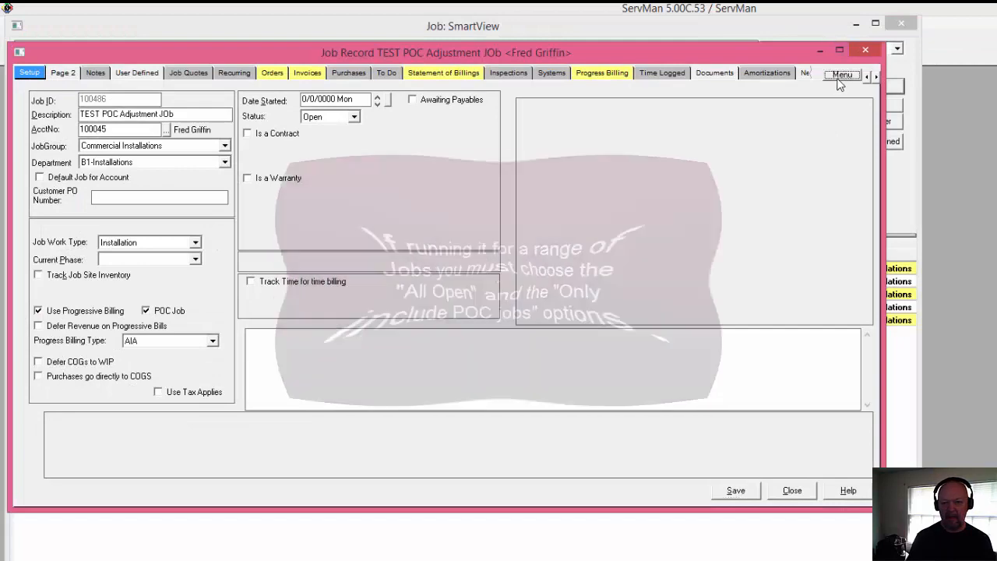
# Reopen the POC Job Analysis Report from the job record and include only POC jobs
pyautogui.click(841, 75)
pyautogui.moveTo(888, 244)
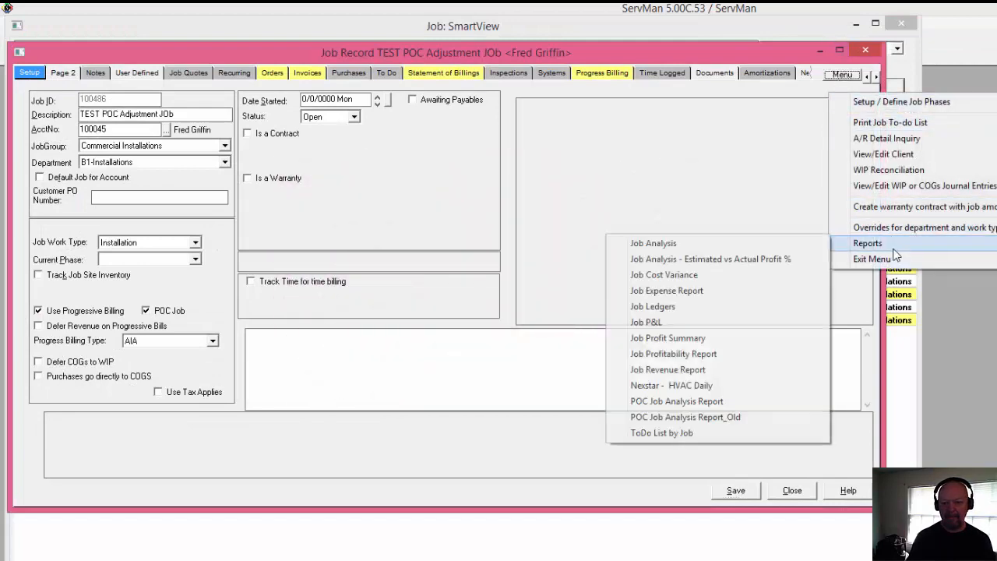
pyautogui.click(650, 404)
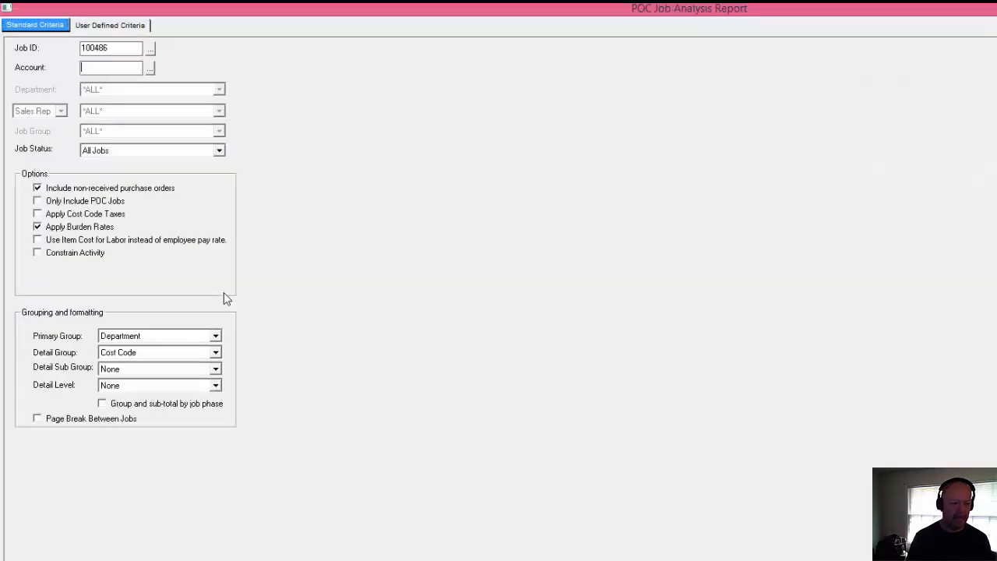
pyautogui.click(69, 201)
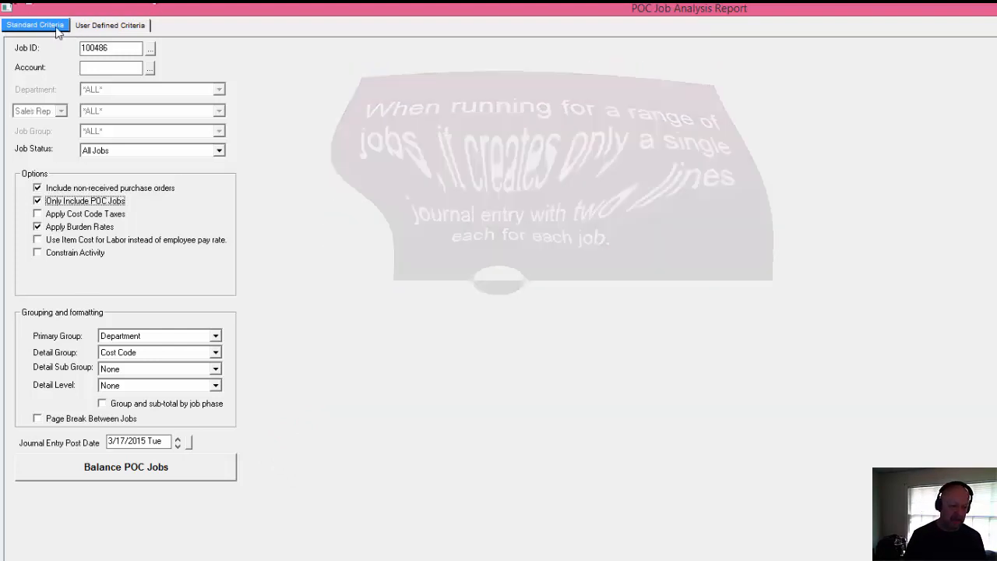
# Run the report for the single job and review Revenue to Date in the Job Summary
pyautogui.doubleClick(113, 51)
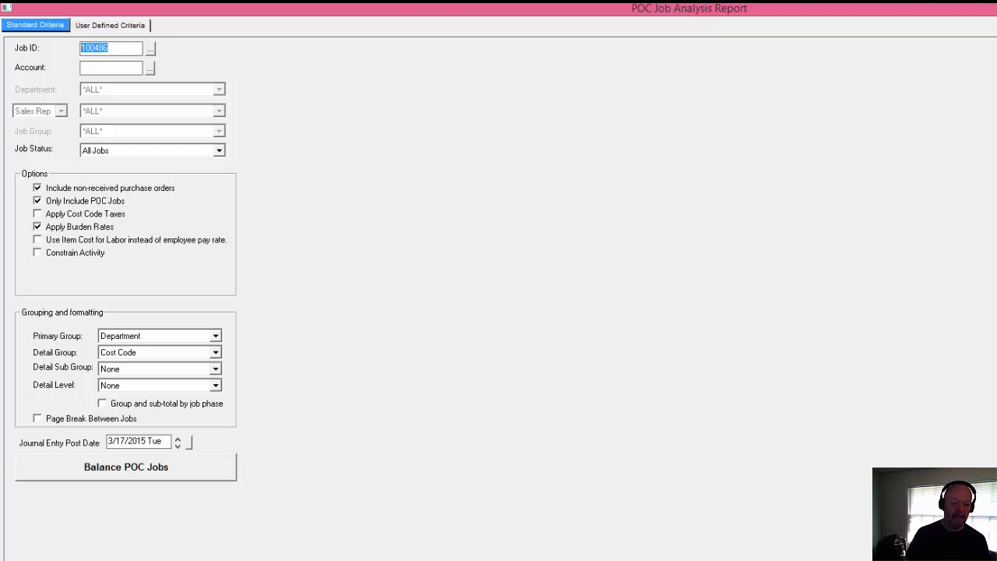
pyautogui.press('Return')
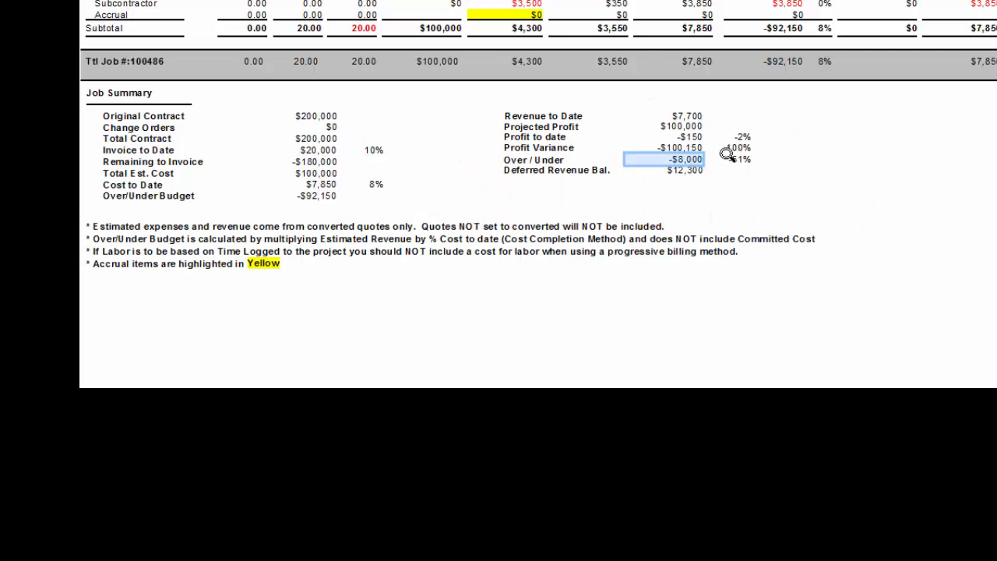
pyautogui.click(688, 121)
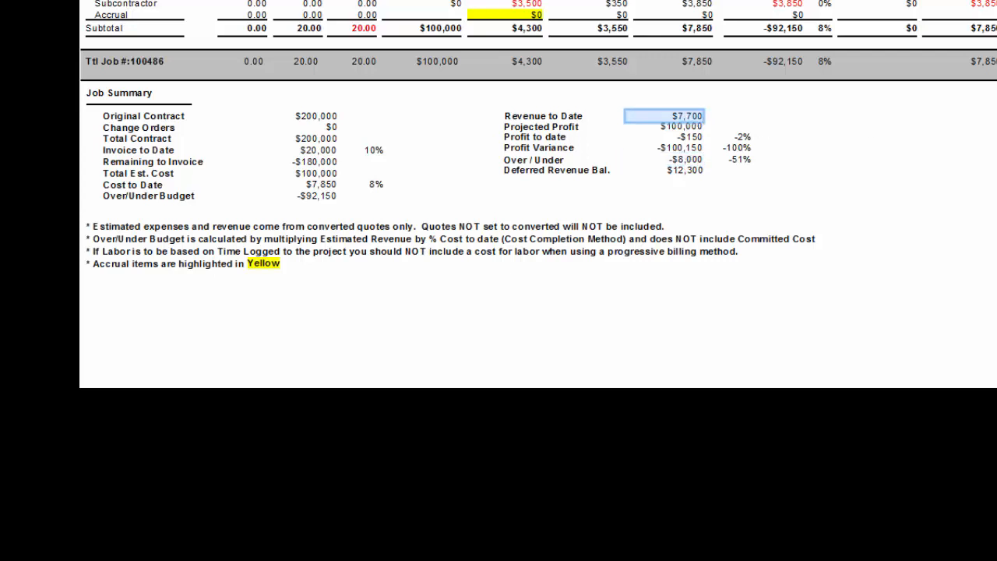
pyautogui.scroll(2, 538, 194)
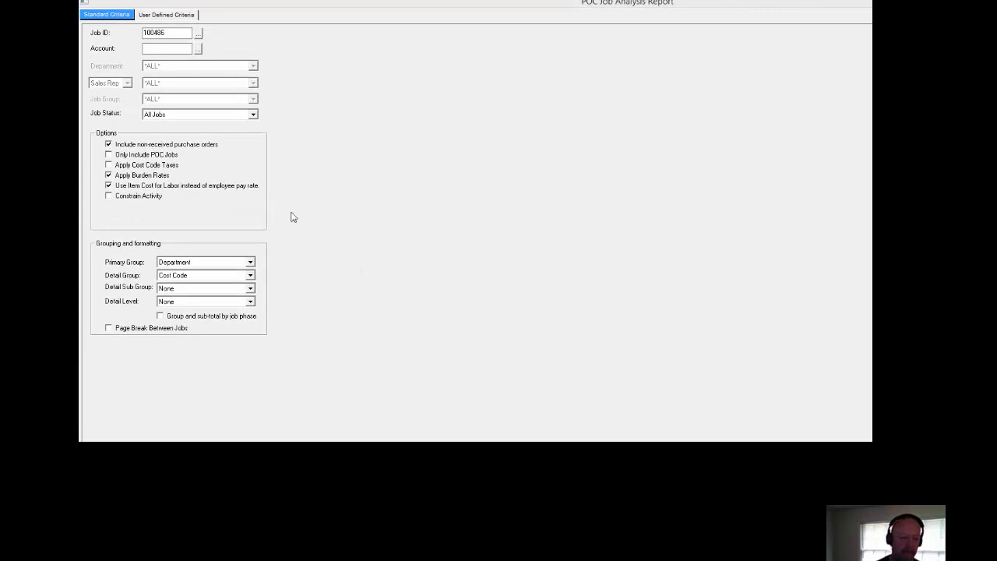
# Include only POC jobs in the report criteria, run Balance POC Jobs and acknowledge the notice
pyautogui.click(371, 176)
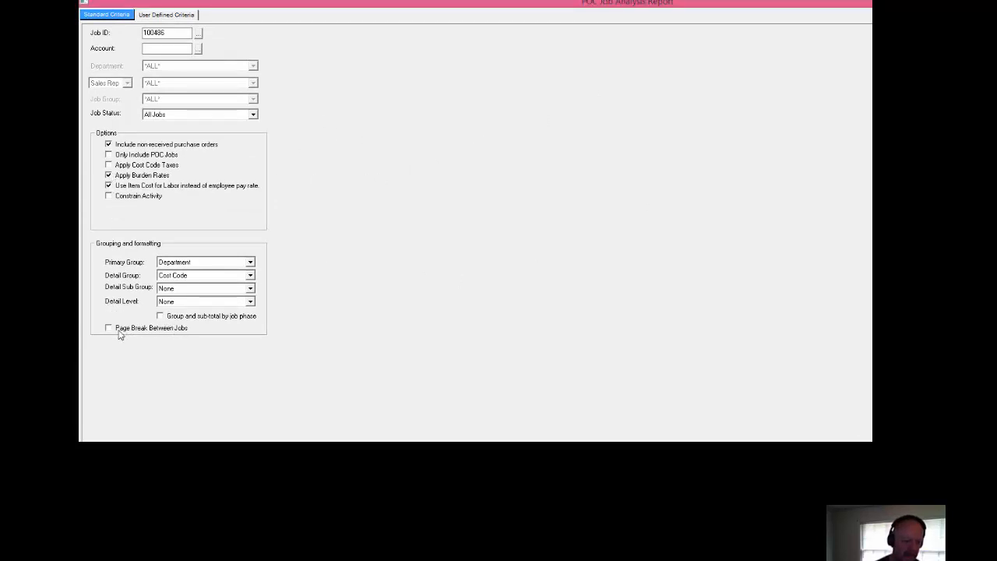
pyautogui.click(127, 159)
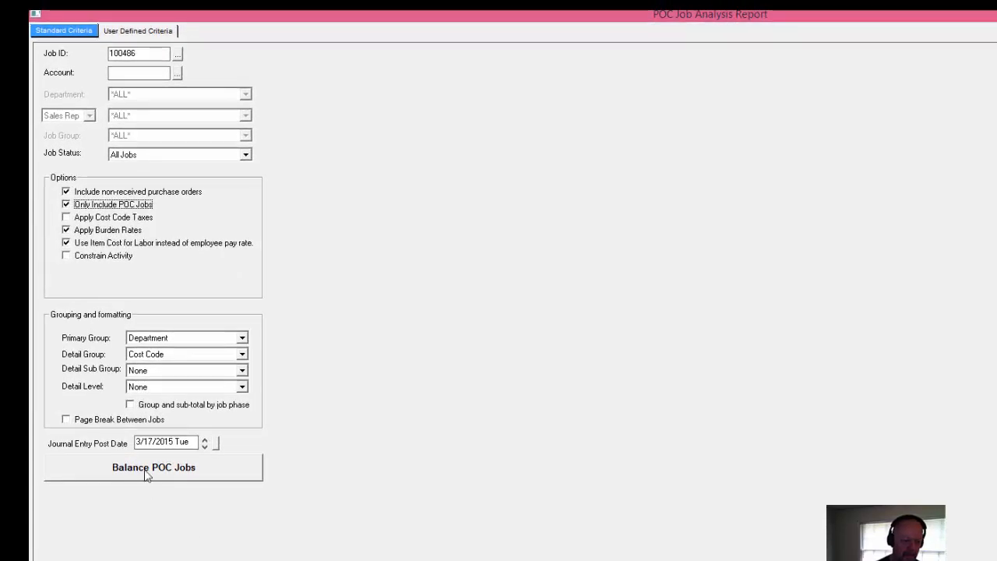
pyautogui.click(145, 474)
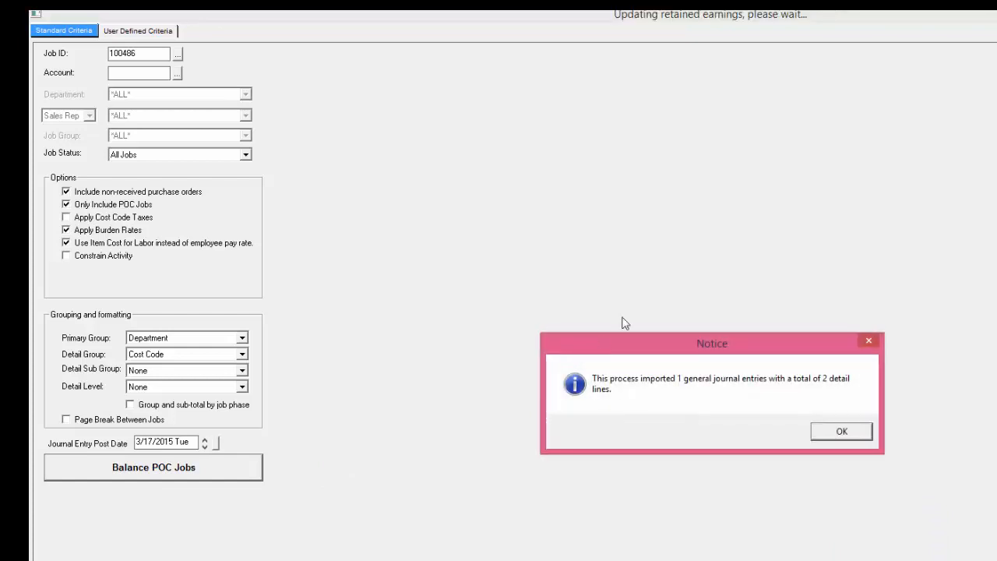
pyautogui.moveTo(637, 357); pyautogui.dragTo(420, 201)
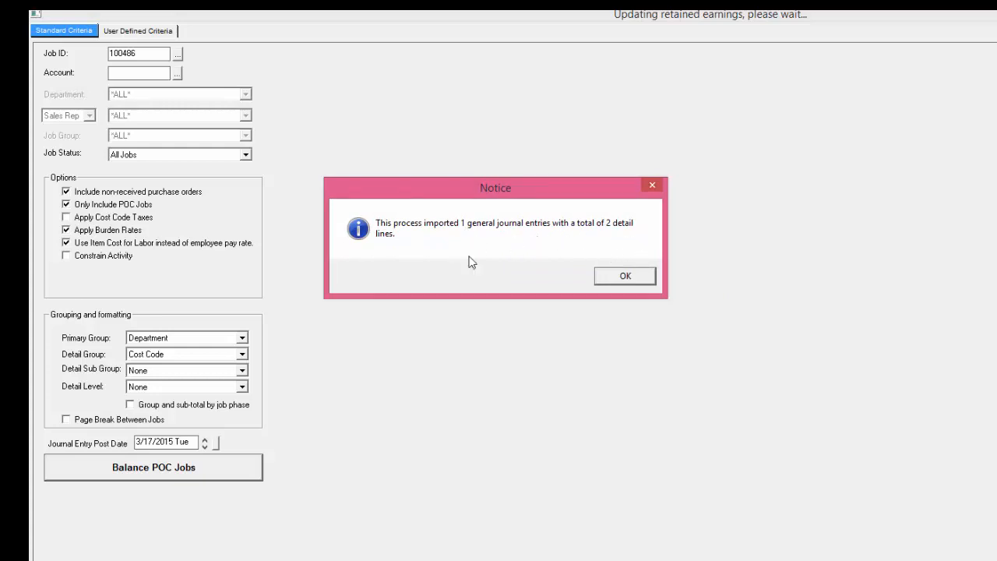
pyautogui.click(623, 276)
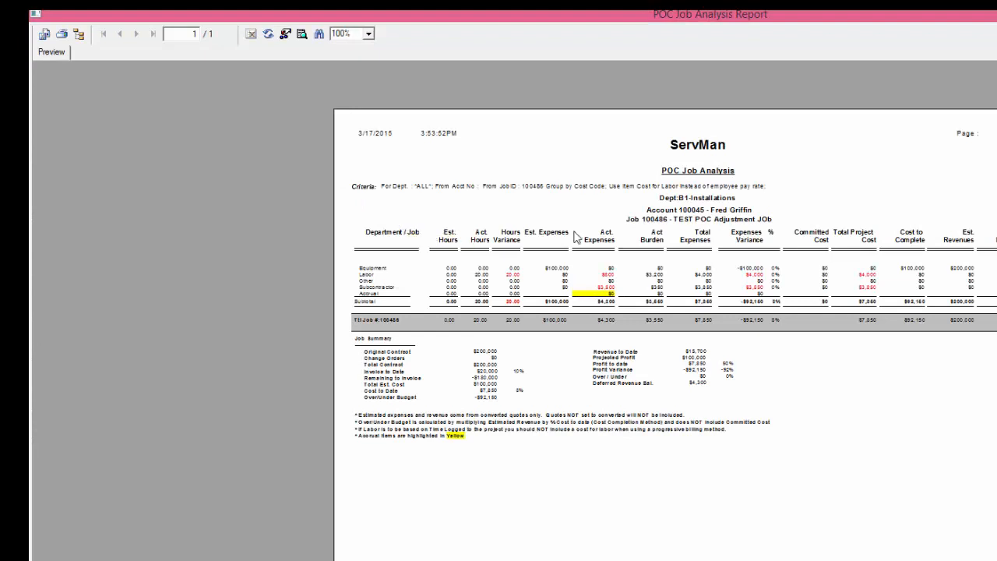
# Enlarge the rerun report preview to examine Revenue to Date in the Job Summary, and close the report
pyautogui.click(369, 33)
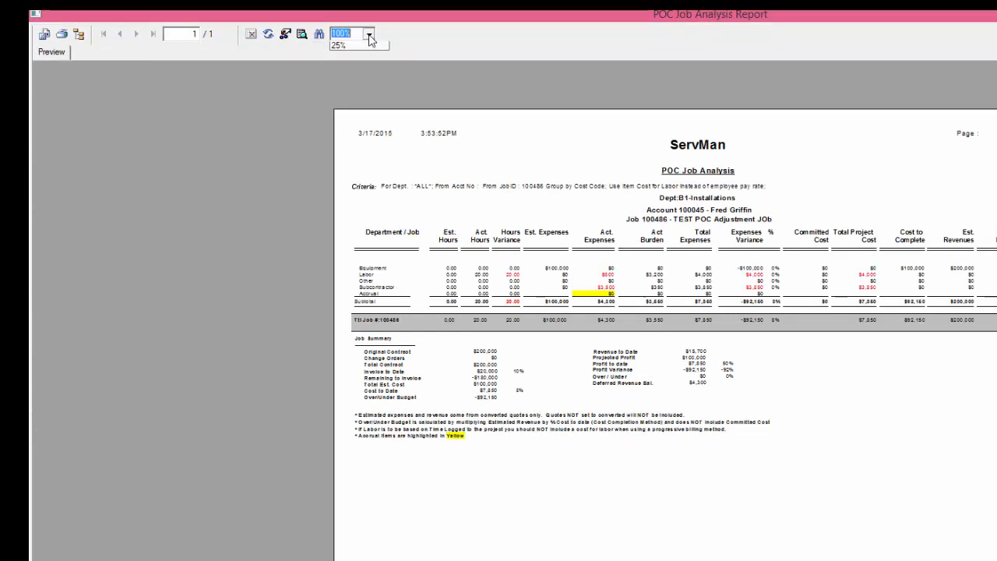
pyautogui.click(352, 103)
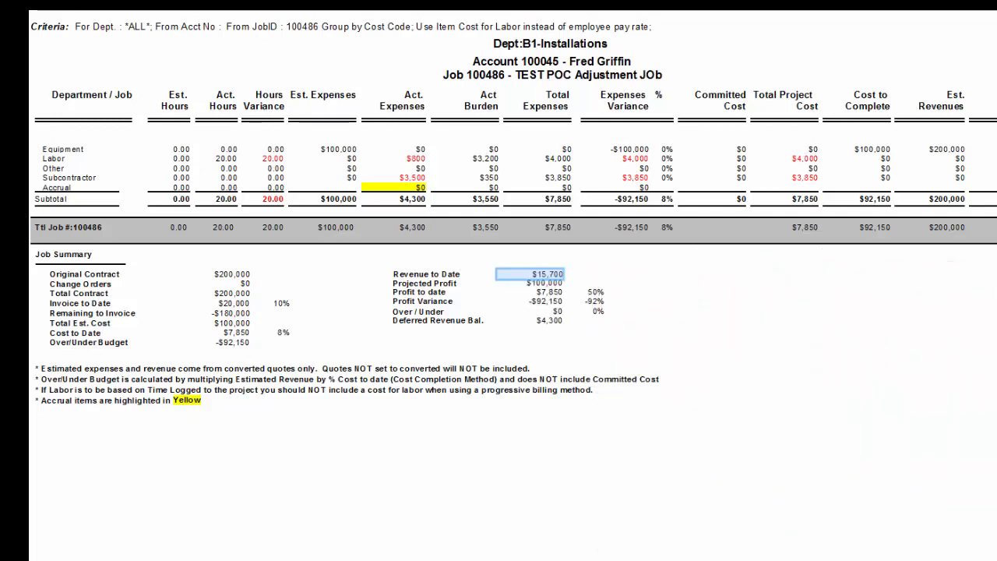
pyautogui.click(993, 15)
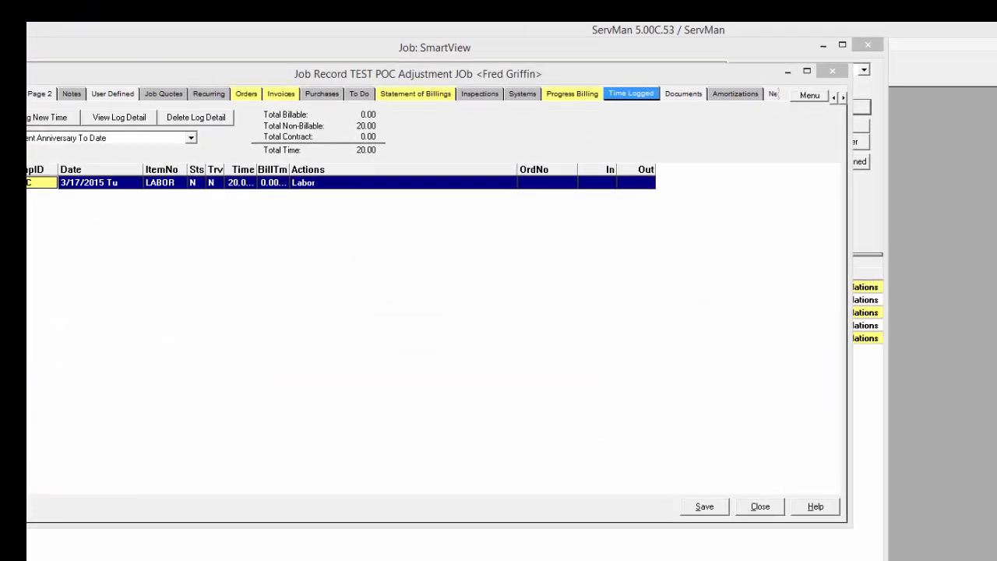
# View the job's WIP or COGs journal entries and open the POC Job Adjustment dated 3/17/2015
pyautogui.click(808, 96)
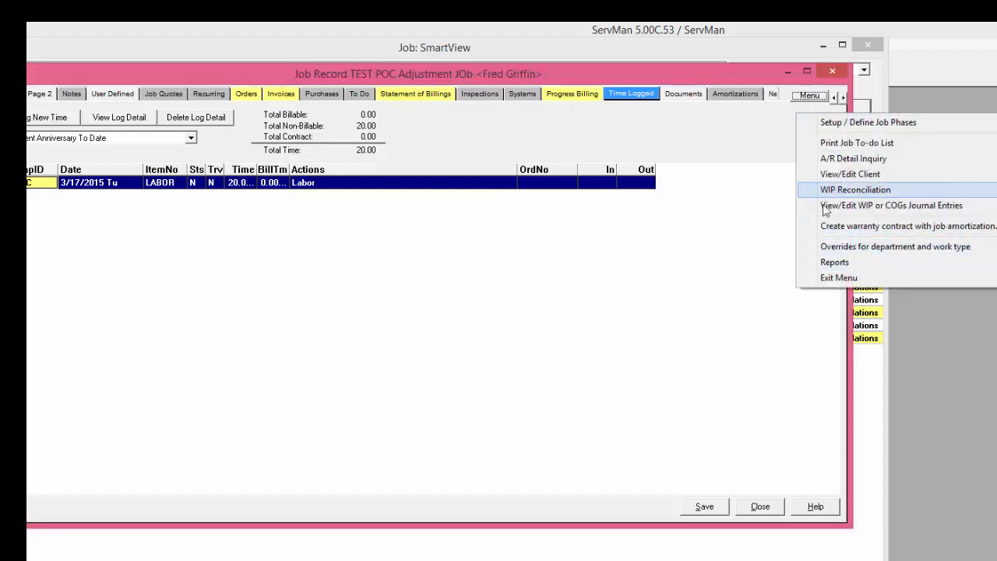
pyautogui.click(875, 205)
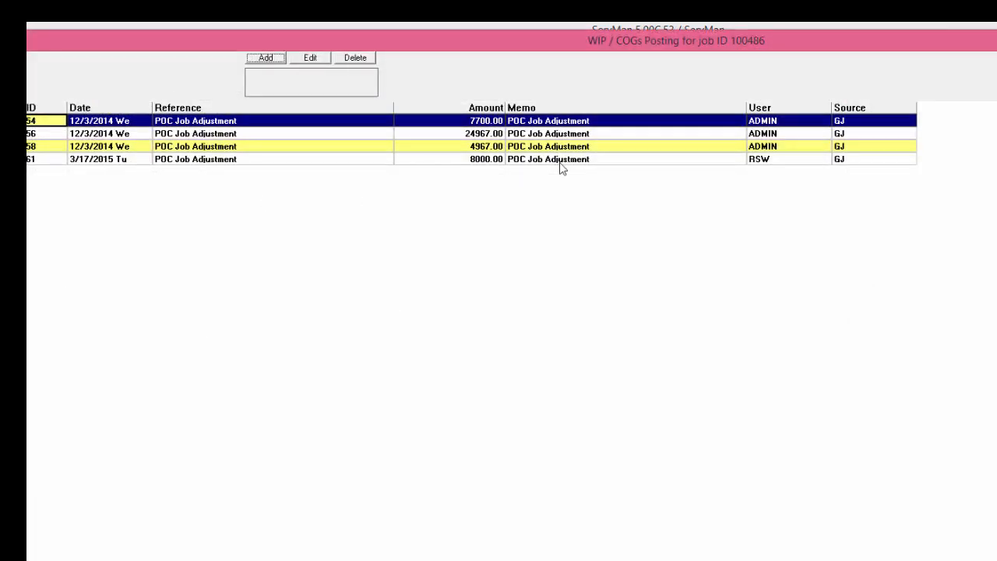
pyautogui.click(561, 162)
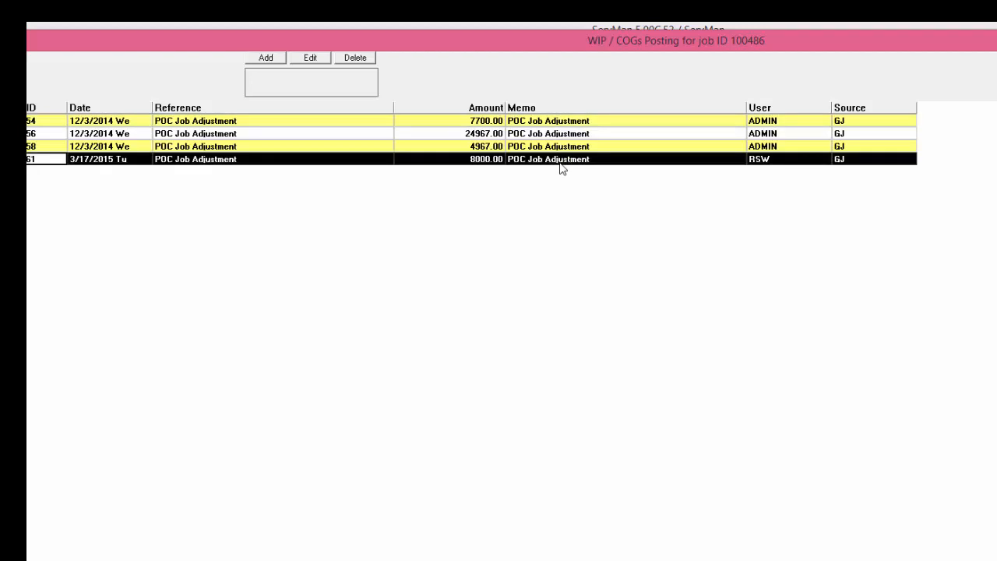
pyautogui.click(554, 123)
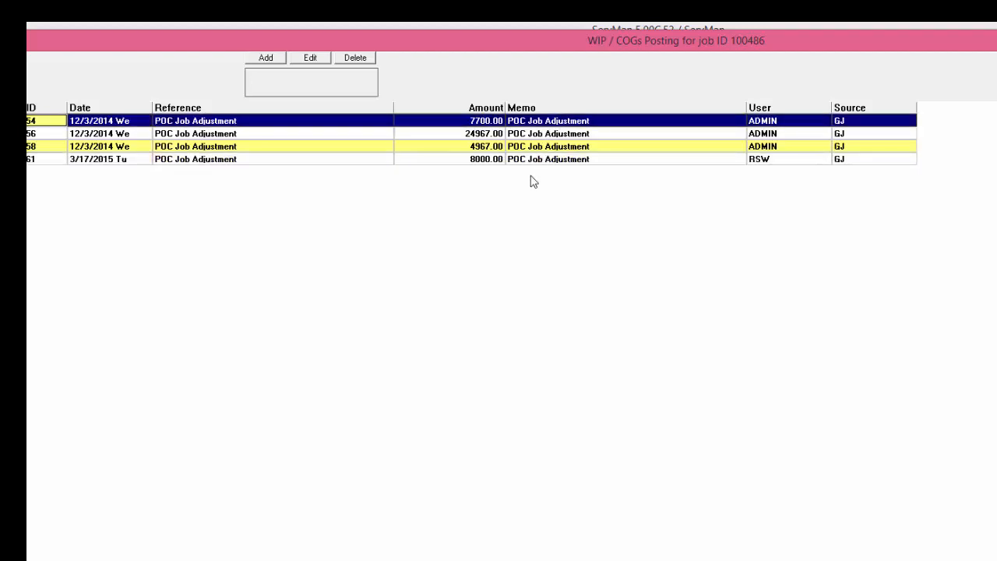
pyautogui.click(546, 159)
pyautogui.doubleClick(546, 159)
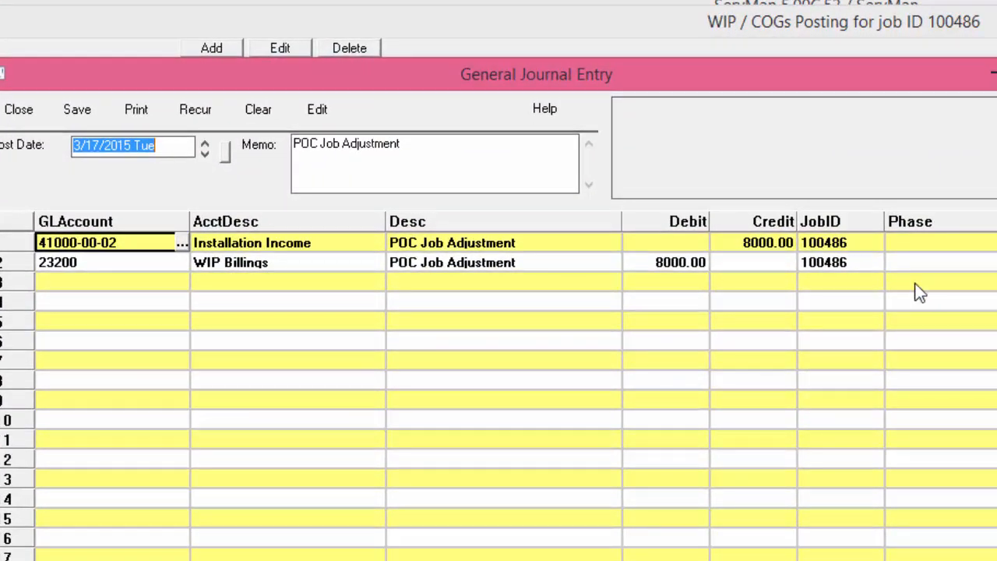
# Examine the WIP Billings line and its debit amount in the journal entry, and close the entry
pyautogui.click(80, 266)
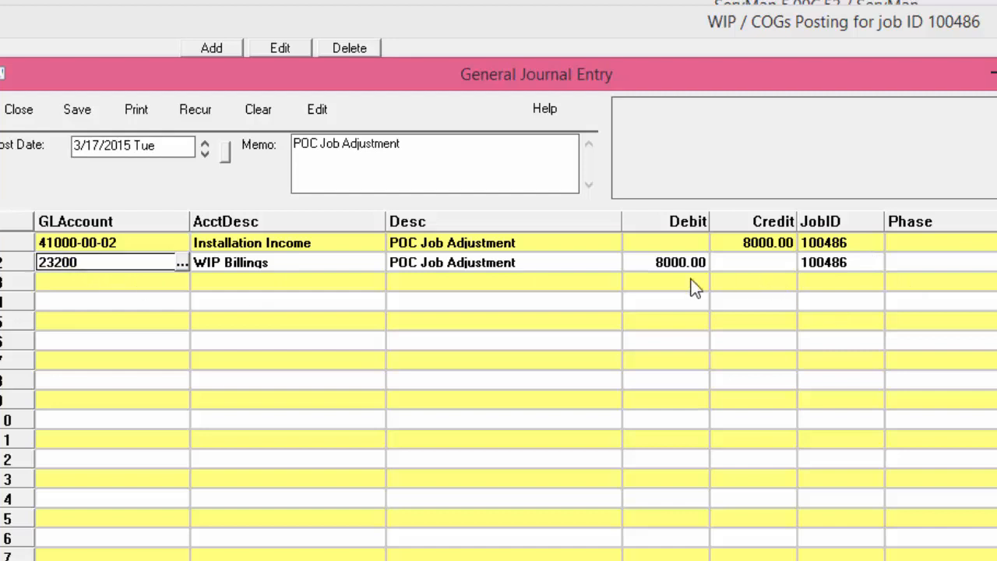
pyautogui.click(662, 267)
pyautogui.click(91, 265)
pyautogui.press('Escape')
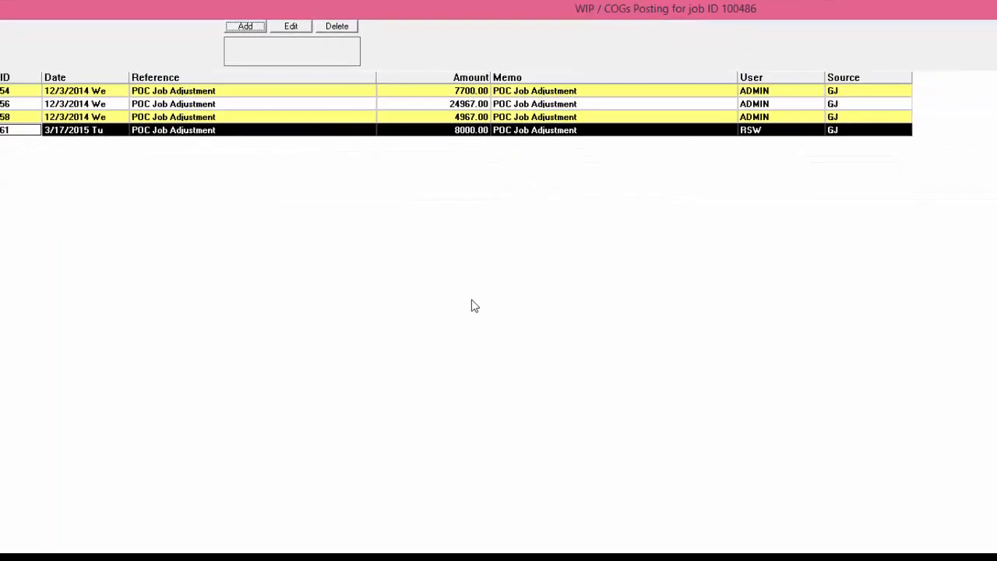
# Review the copy, reversal and deletion options for the POC Job Adjustment dated 3/17/2015, and close the journal entry list
pyautogui.rightClick(115, 121)
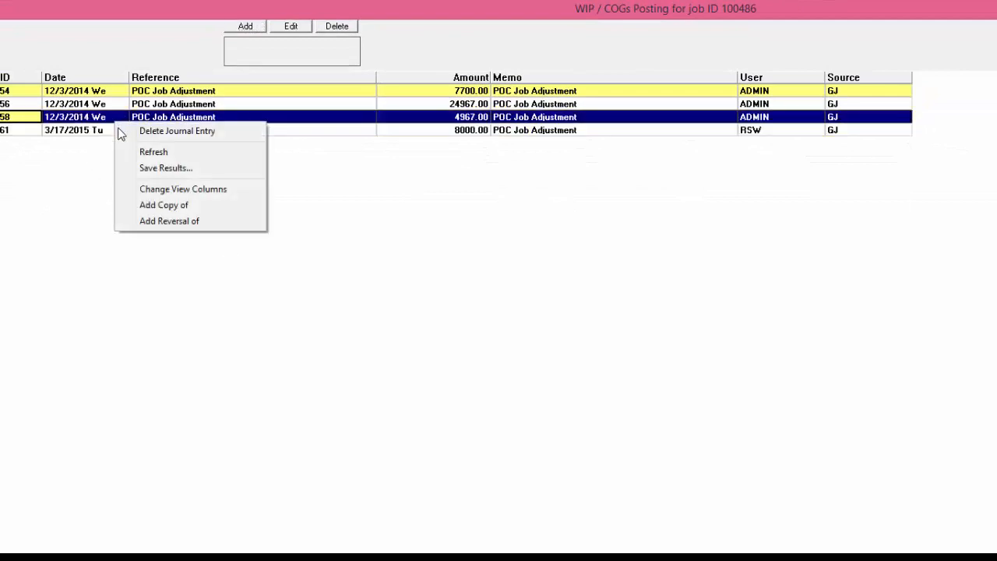
pyautogui.click(93, 130)
pyautogui.rightClick(96, 128)
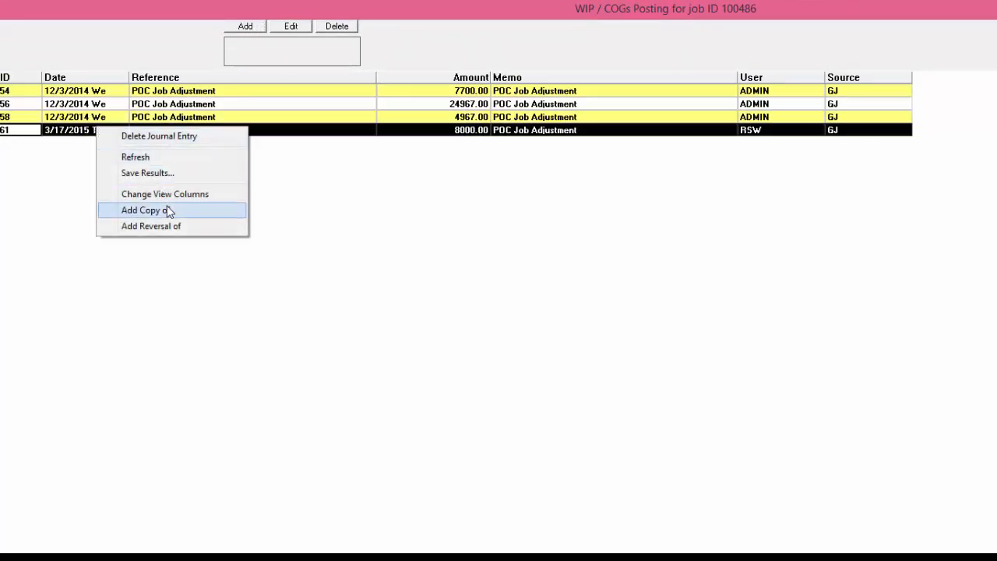
pyautogui.click(483, 248)
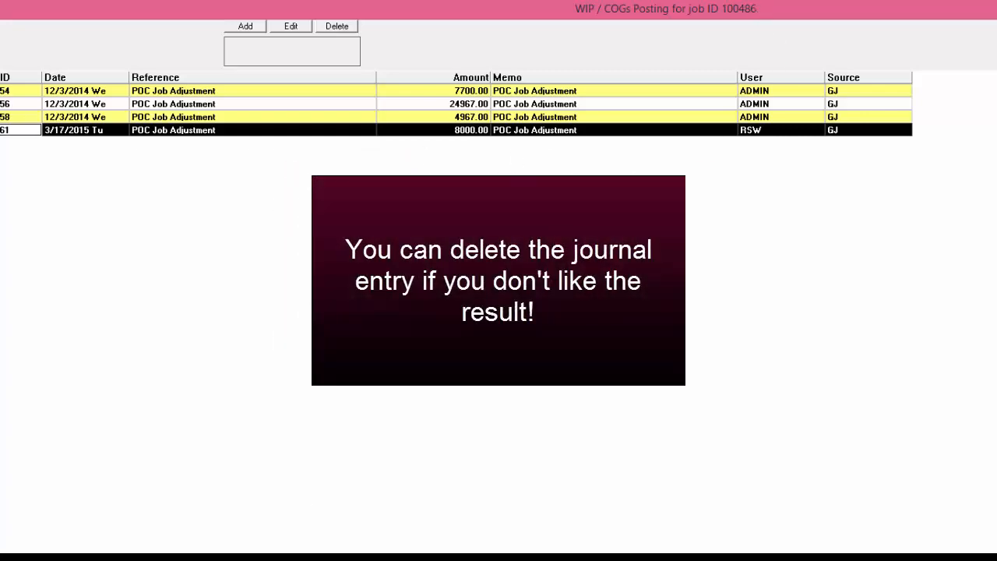
pyautogui.press('Escape')
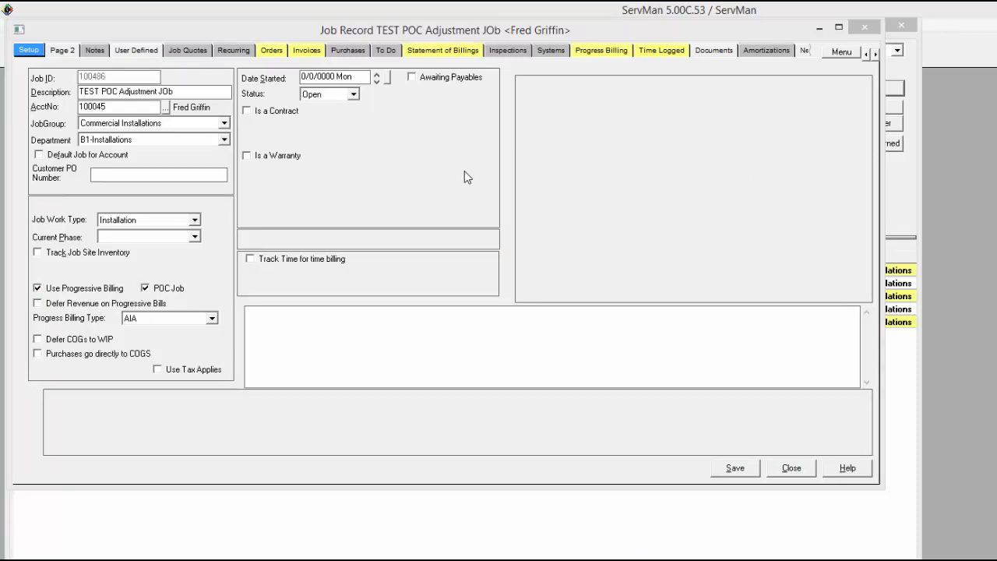
# Check the department choices on the job record, keep B1-Installations, and close the record
pyautogui.click(144, 140)
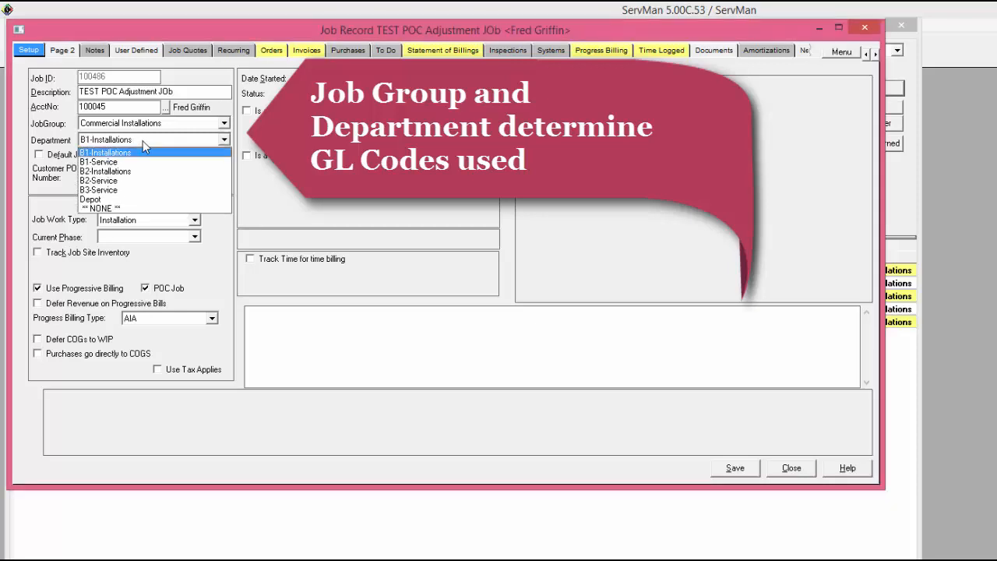
pyautogui.click(134, 152)
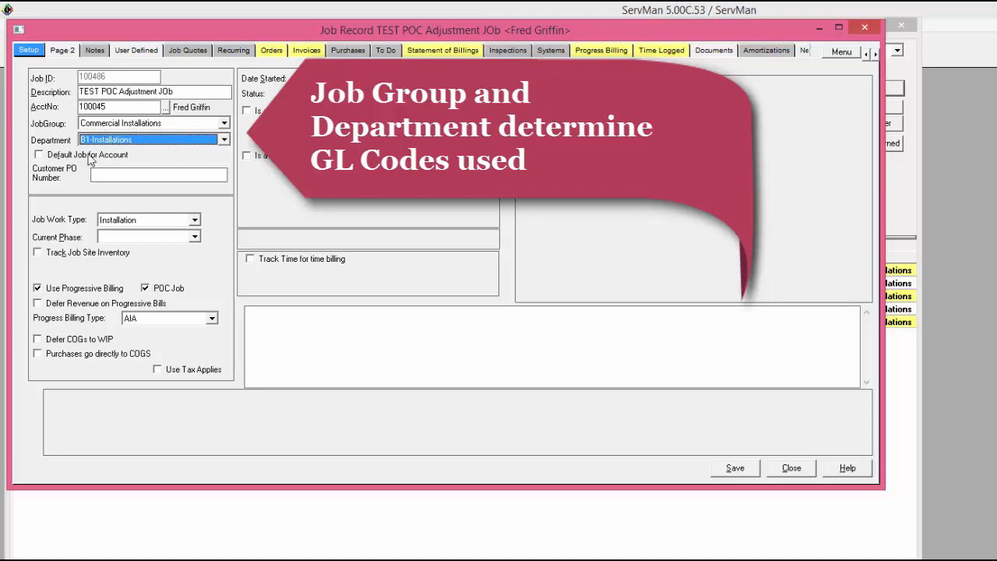
pyautogui.click(802, 470)
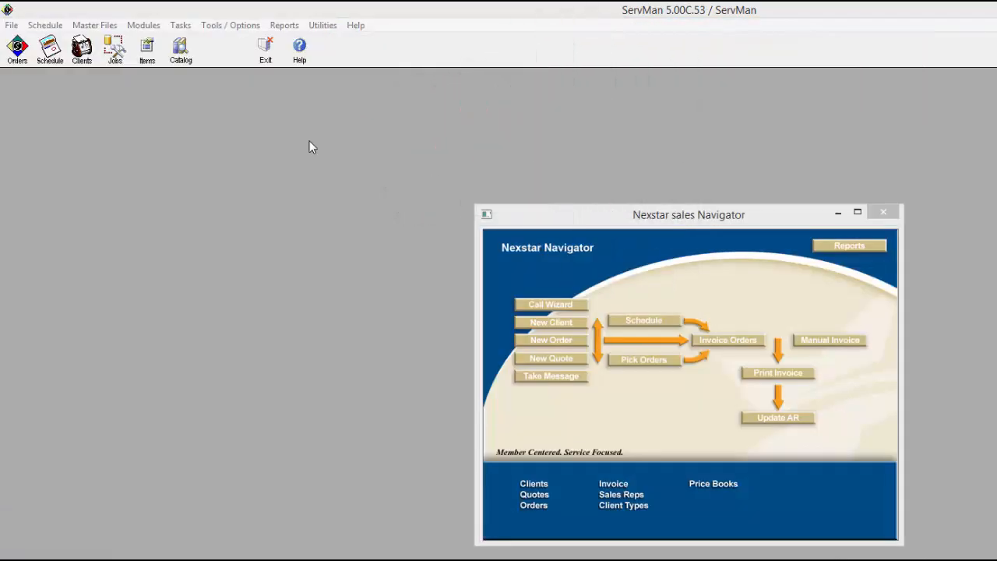
# Open the amortization settings of the Commercial Installations job group and move its window clear of the others
pyautogui.click(79, 27)
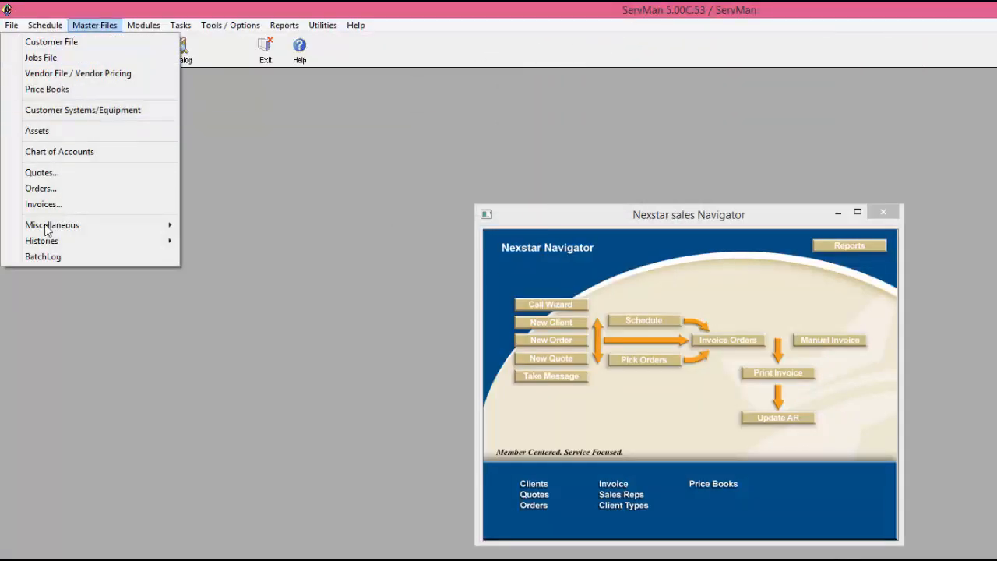
pyautogui.moveTo(50, 226)
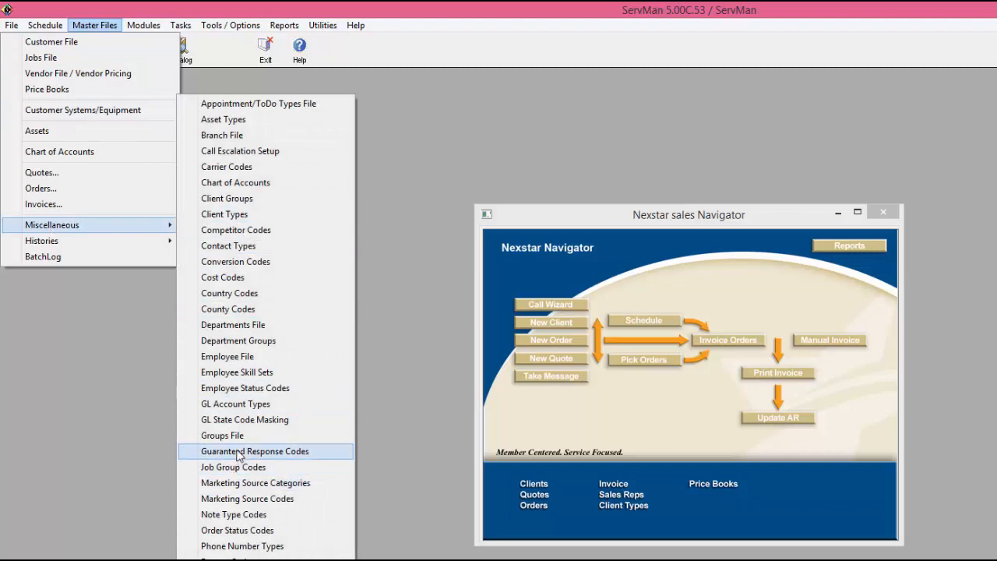
pyautogui.click(242, 470)
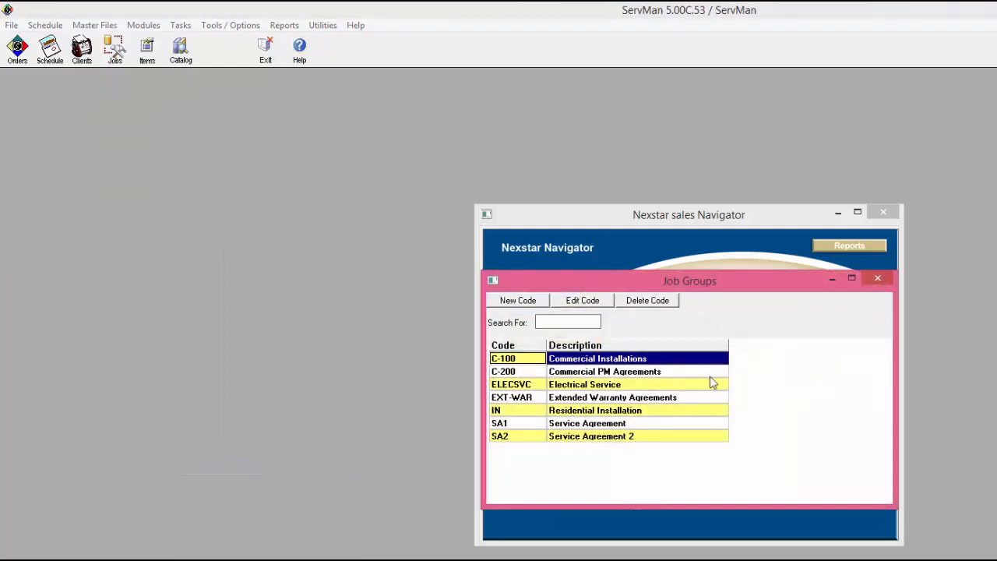
pyautogui.doubleClick(606, 361)
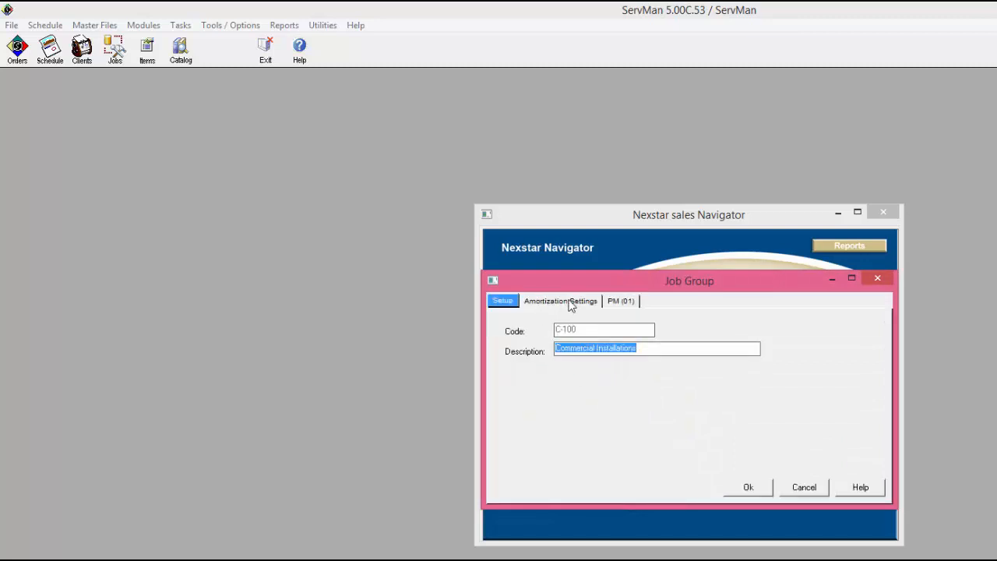
pyautogui.click(572, 308)
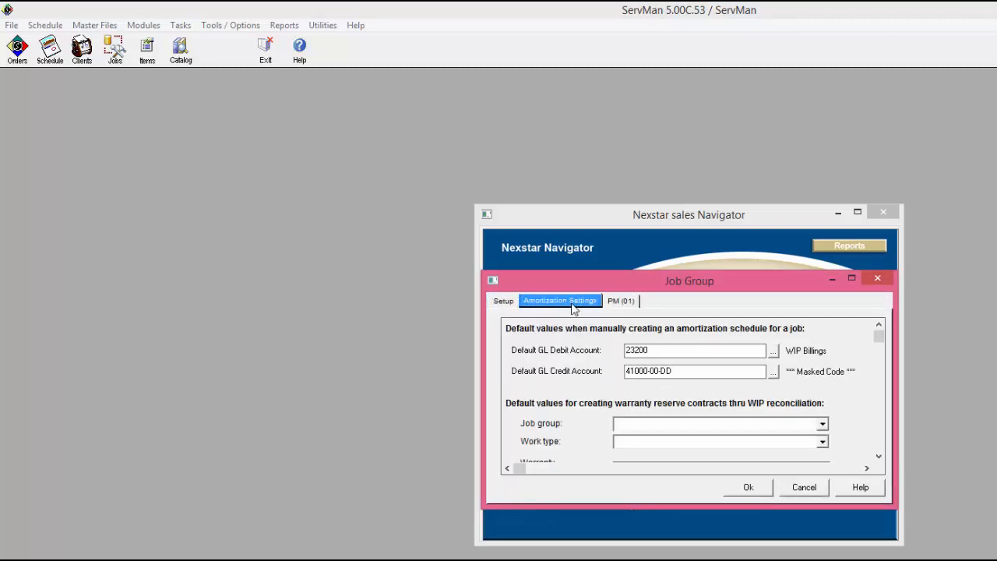
pyautogui.moveTo(668, 285); pyautogui.dragTo(654, 224)
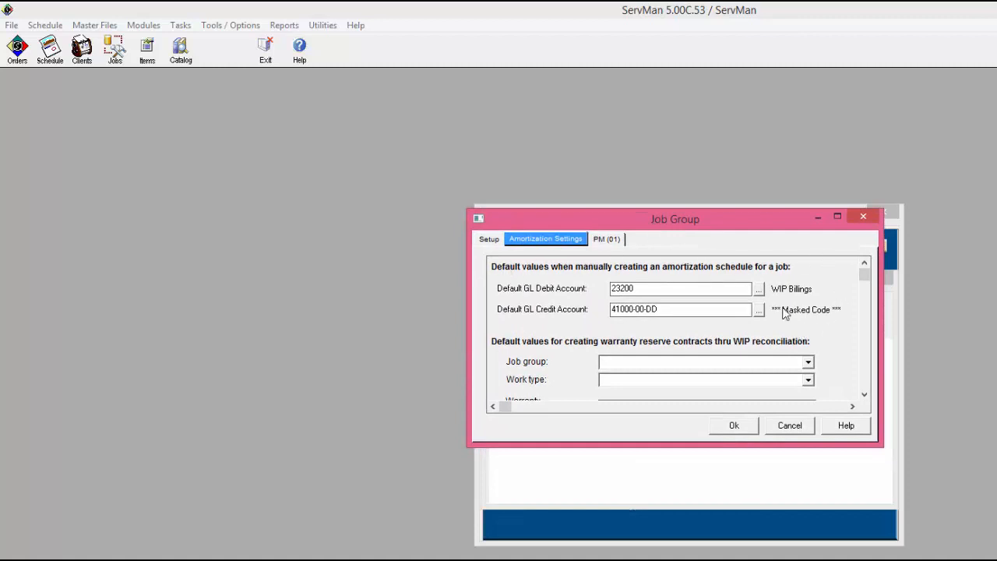
pyautogui.moveTo(714, 224); pyautogui.dragTo(462, 193)
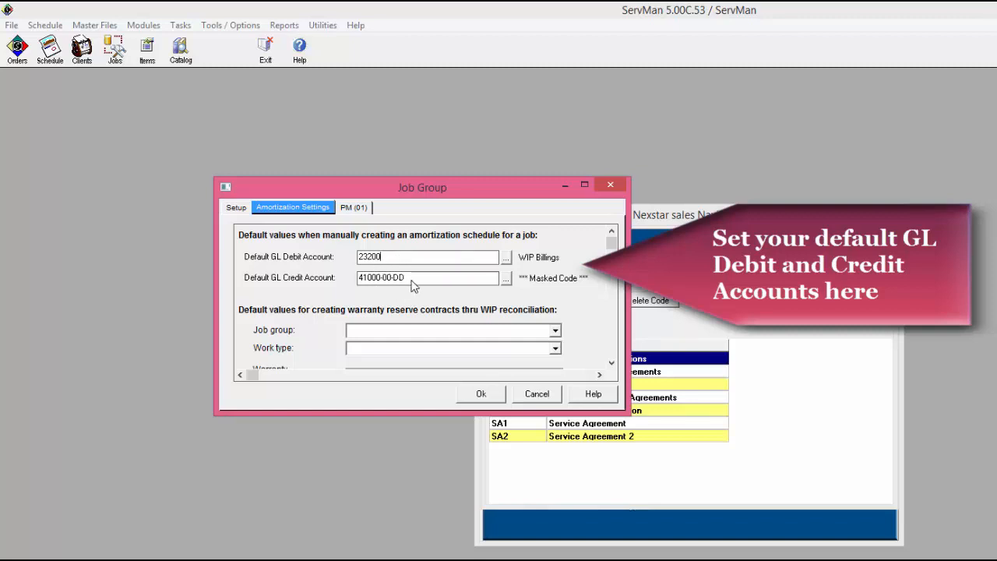
# Examine the job group's default GL debit account and masked default GL credit account, and leave without saving
pyautogui.moveTo(411, 282); pyautogui.dragTo(312, 284)
pyautogui.click(397, 259)
pyautogui.click(394, 282)
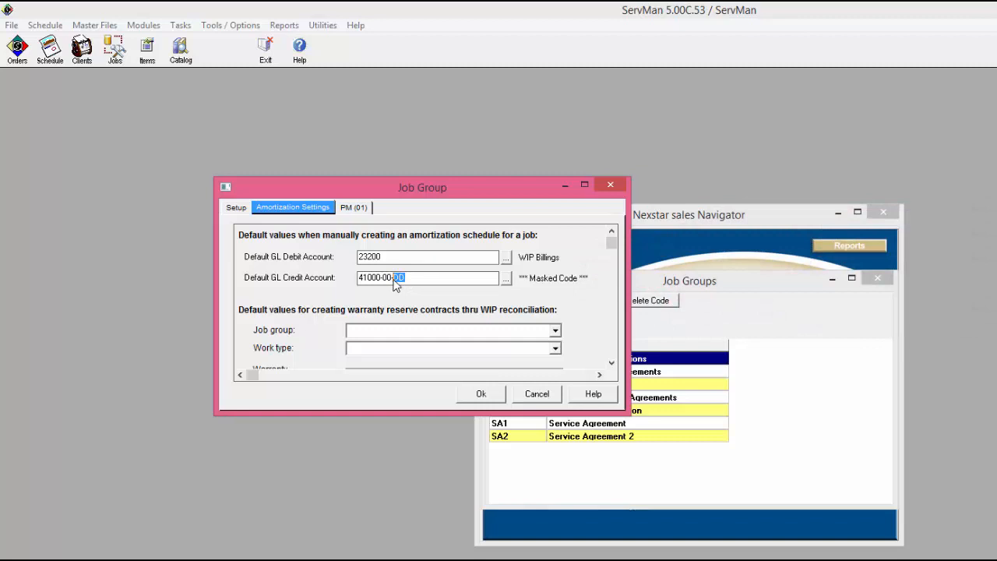
pyautogui.click(422, 277)
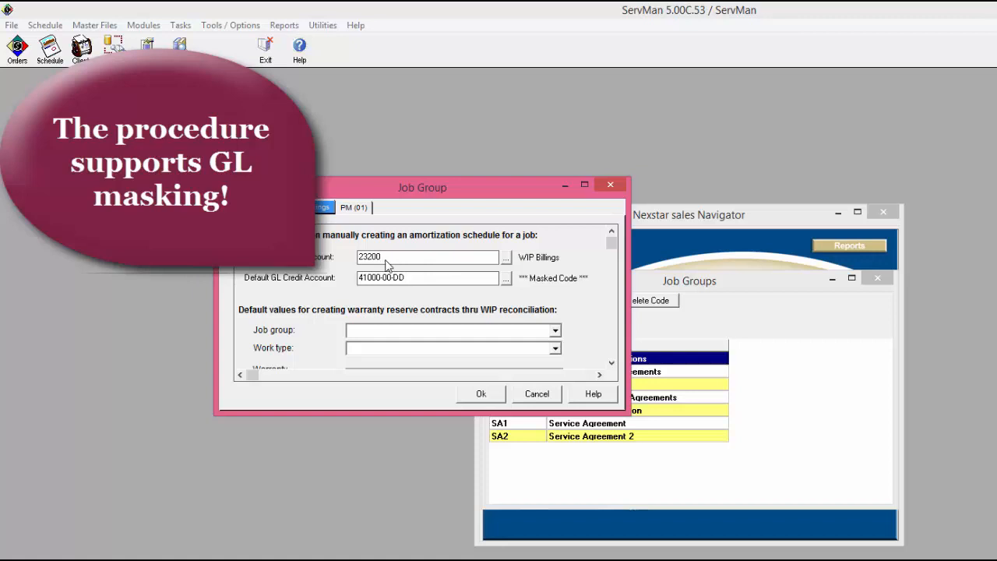
pyautogui.hotkey('shift', 'Home')
pyautogui.moveTo(423, 278); pyautogui.dragTo(356, 288)
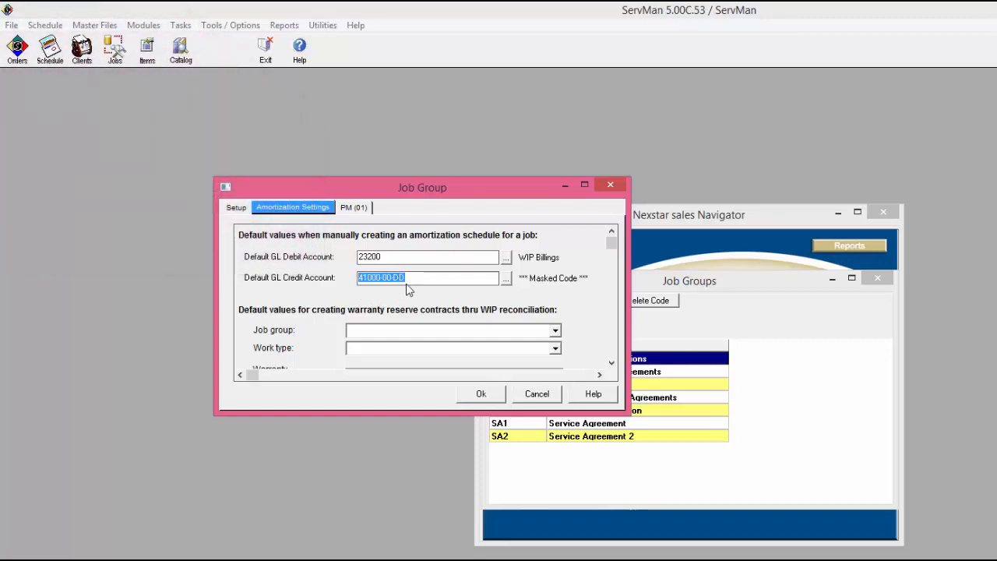
pyautogui.click(411, 278)
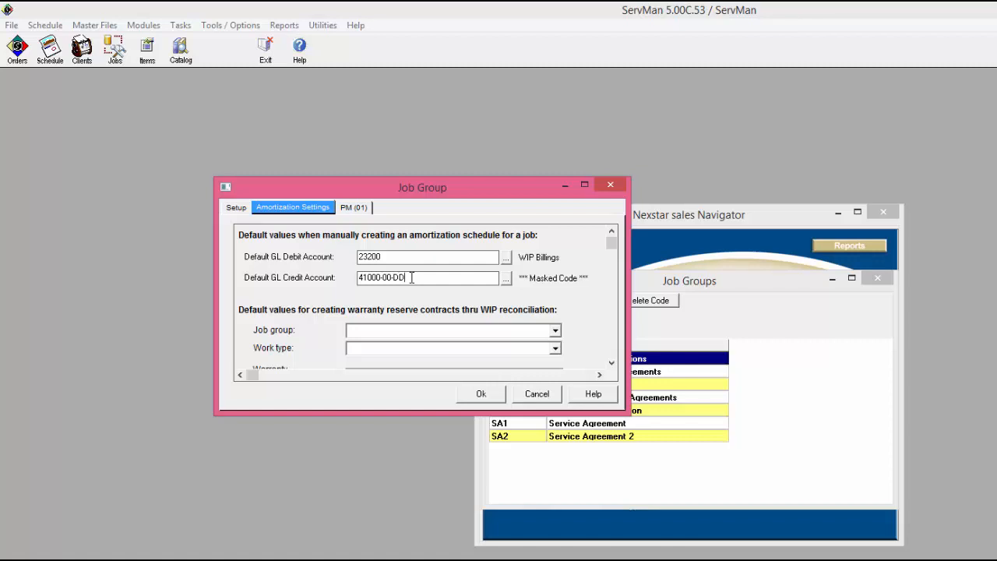
pyautogui.moveTo(412, 280); pyautogui.dragTo(244, 304)
pyautogui.click(389, 278)
pyautogui.moveTo(404, 285); pyautogui.dragTo(350, 283)
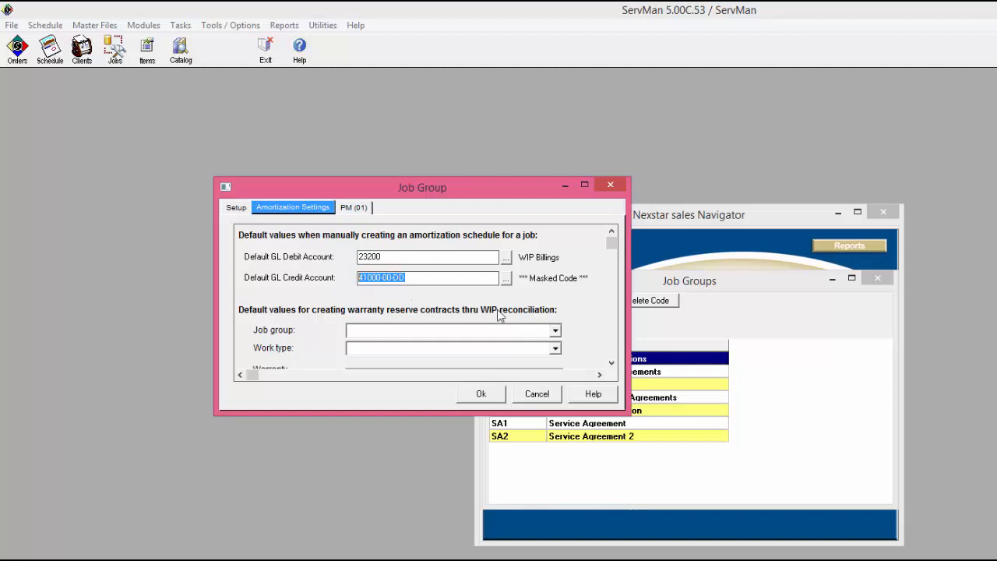
pyautogui.click(536, 393)
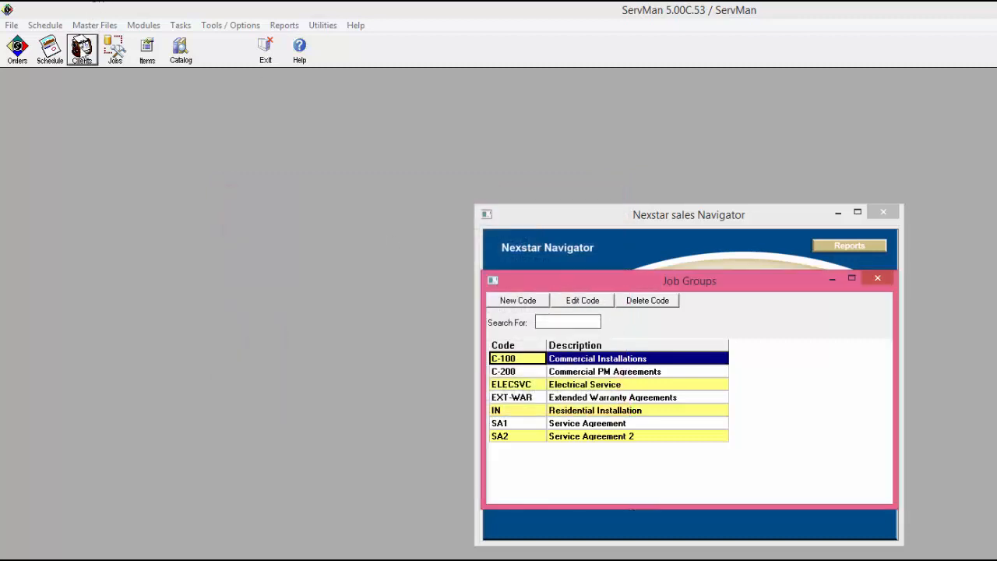
# Open the B1-Installations department setup to check its GL masking, and close it and the department list
pyautogui.click(88, 25)
pyautogui.moveTo(56, 225)
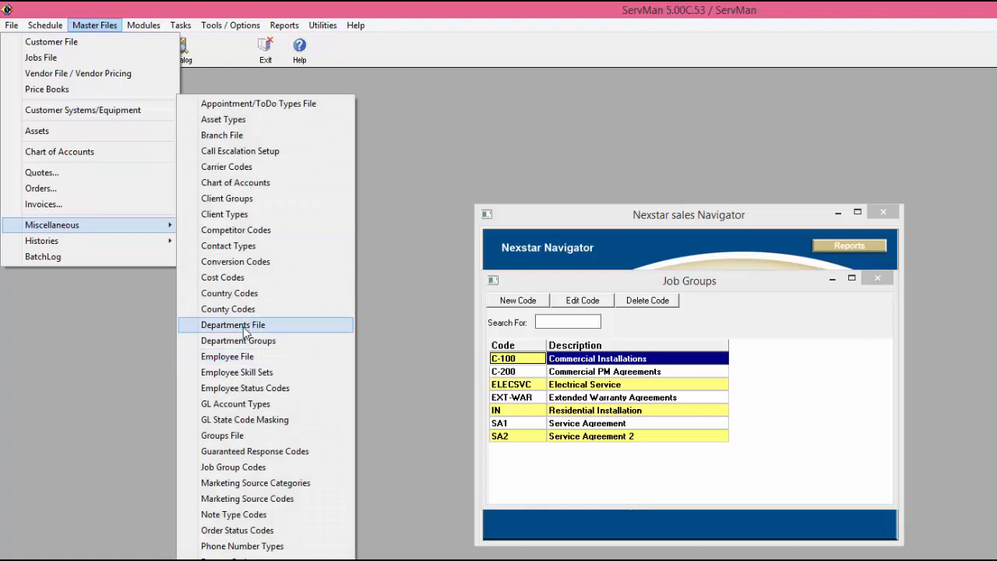
pyautogui.click(244, 331)
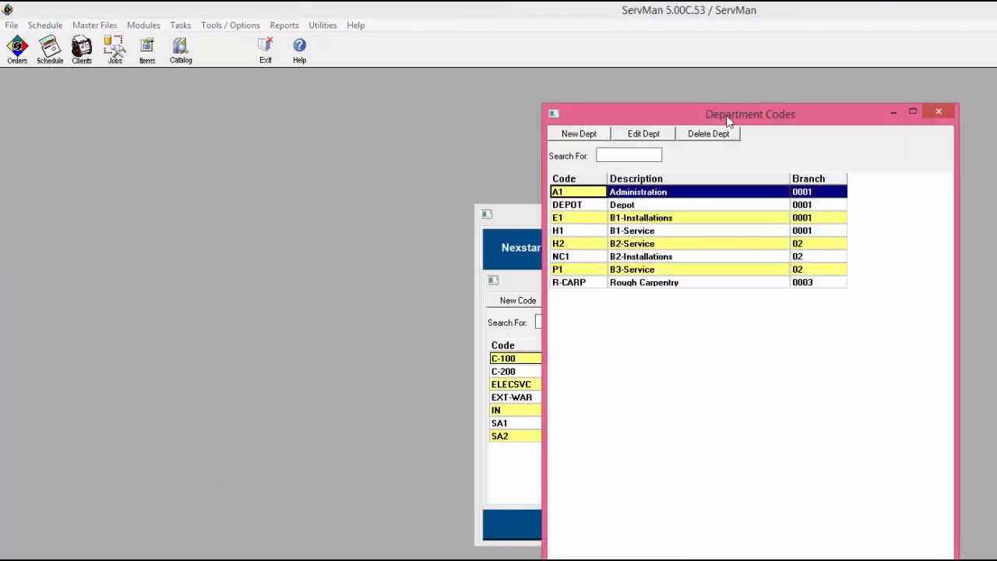
pyautogui.moveTo(729, 118); pyautogui.dragTo(502, 109)
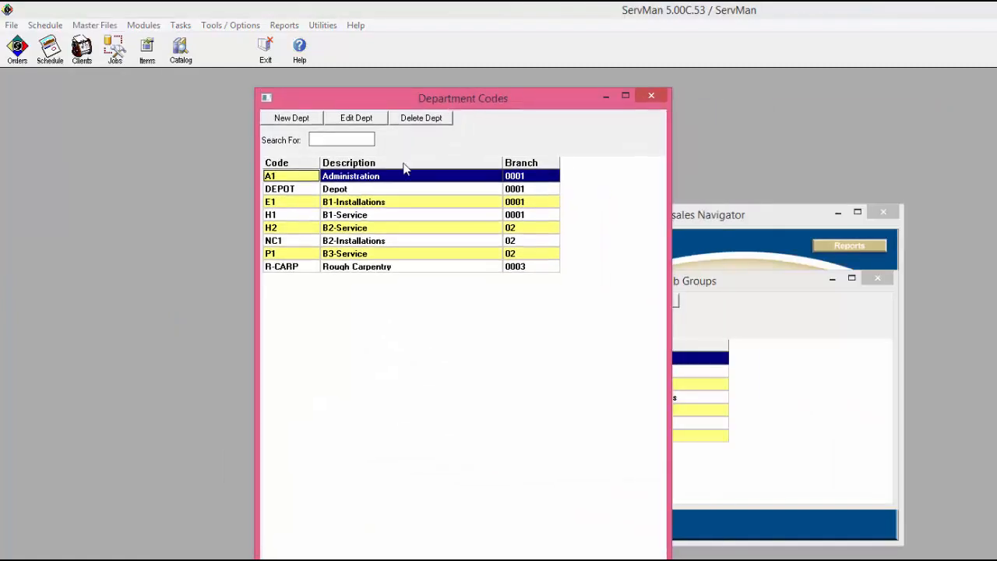
pyautogui.click(371, 204)
pyautogui.doubleClick(371, 203)
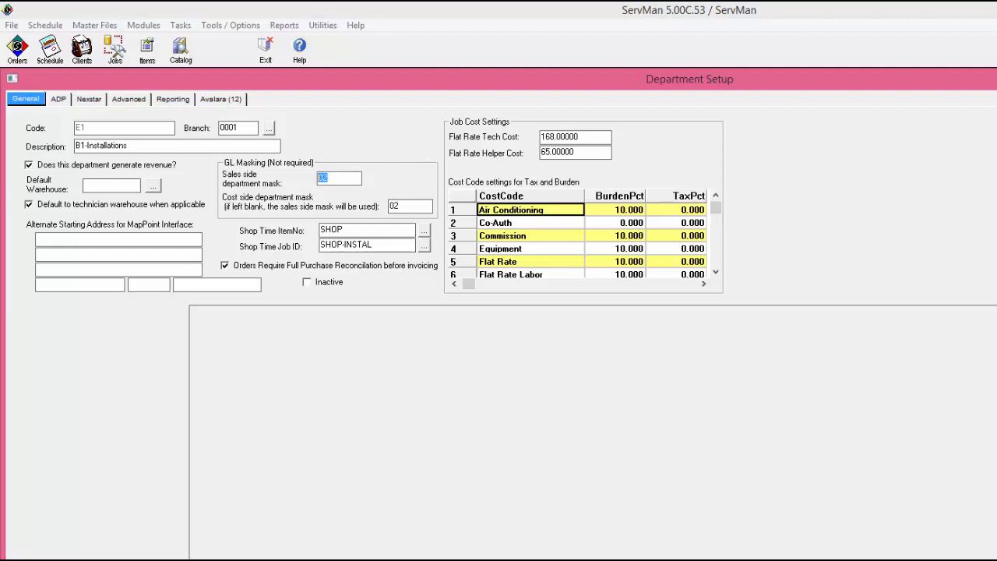
pyautogui.press('Escape')
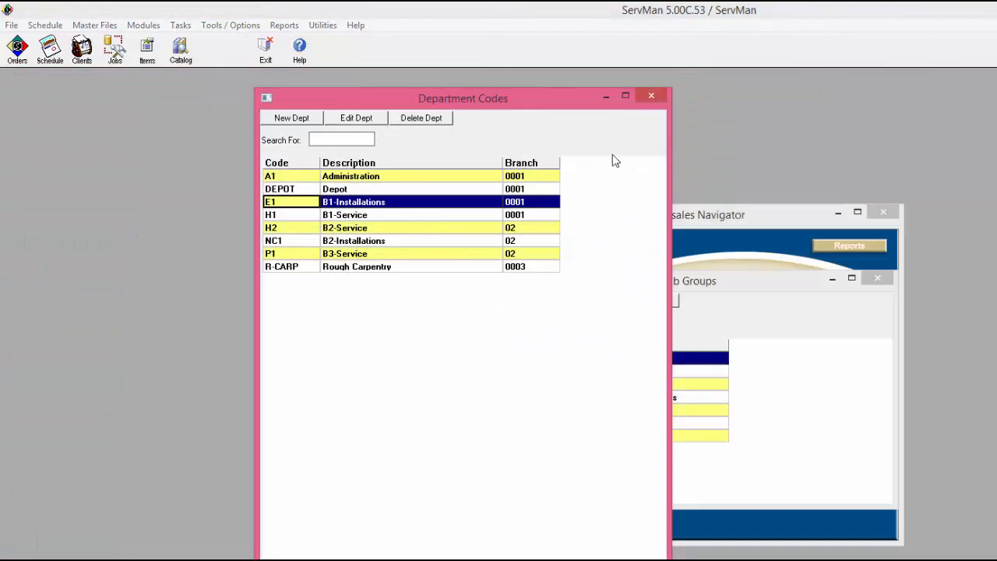
pyautogui.click(651, 95)
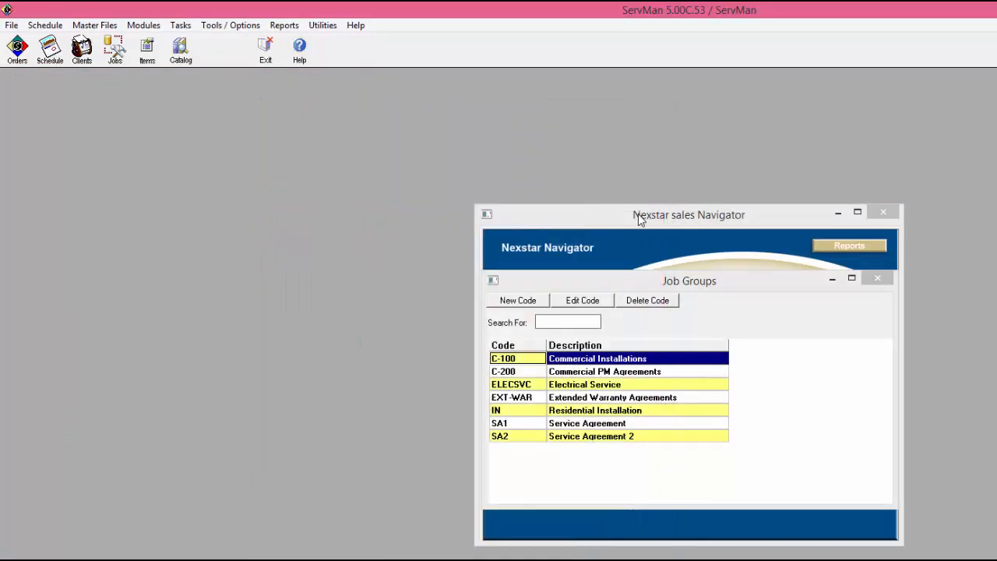
# Move the Nexstar sales Navigator window aside and close the Job Groups list
pyautogui.moveTo(639, 220); pyautogui.dragTo(330, 145)
pyautogui.click(878, 280)
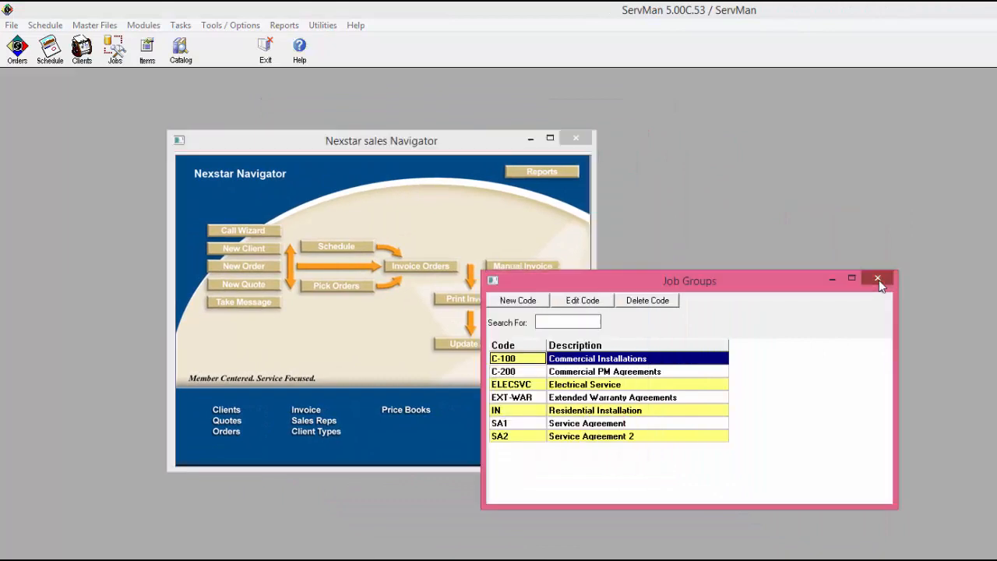
pyautogui.click(878, 279)
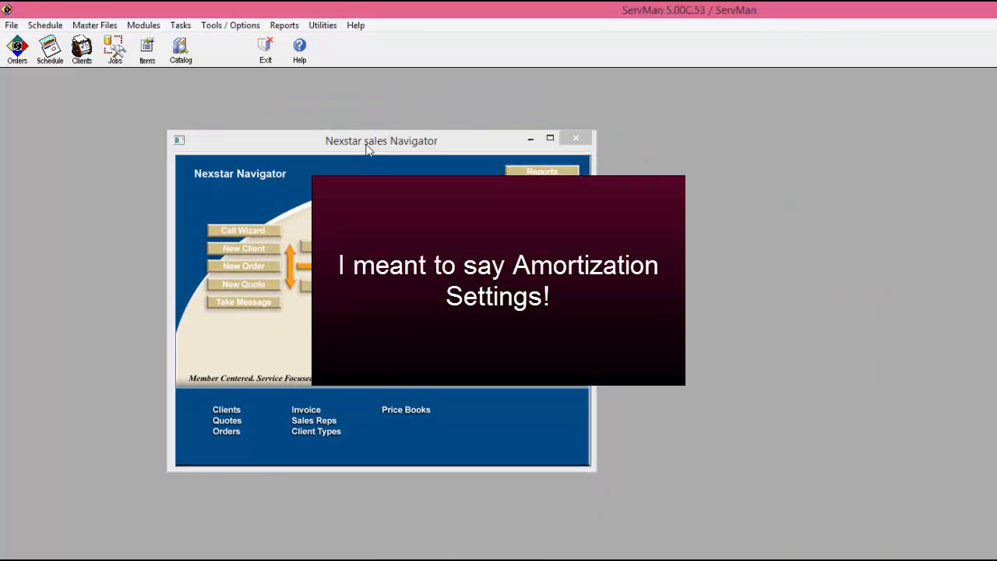